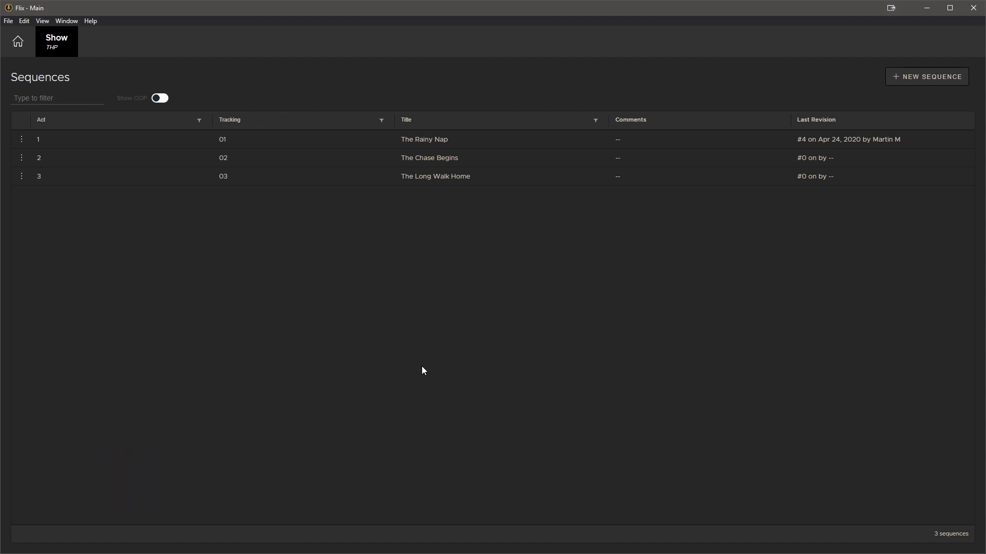
- Open revision 4 of The Rainy Nap sequence and show the comments on panel 2
{"action": "left_click", "coordinate": [448, 141]}
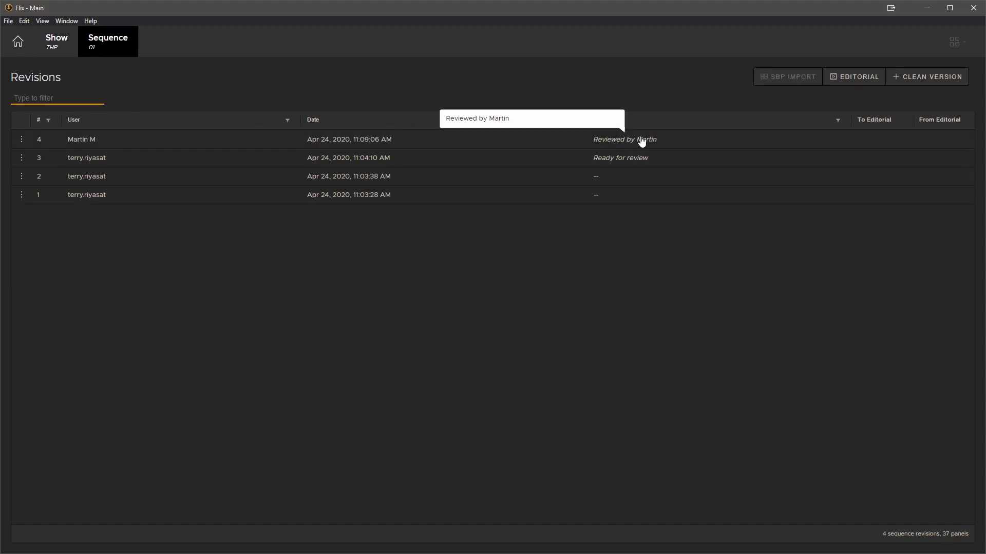
{"action": "left_click", "coordinate": [641, 140]}
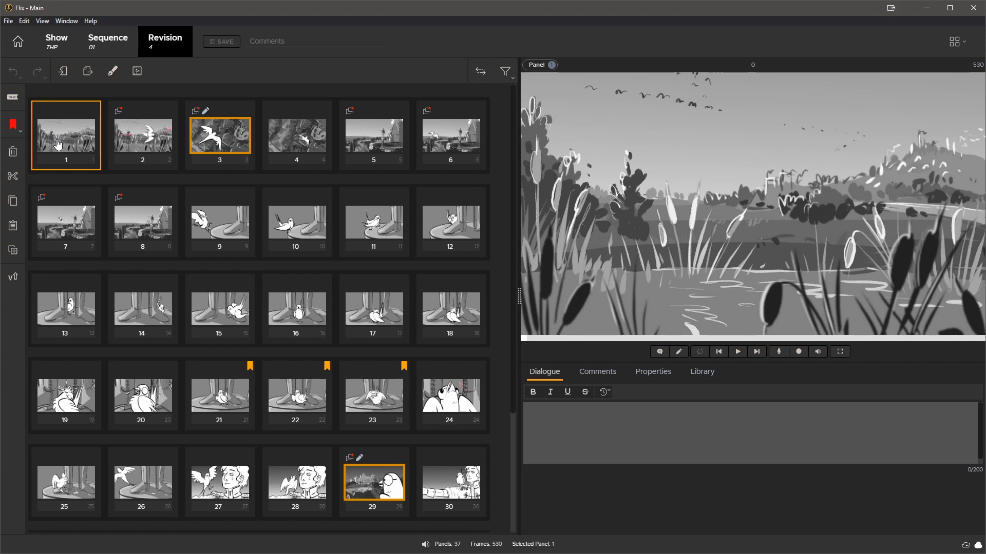
{"action": "key", "text": "Right"}
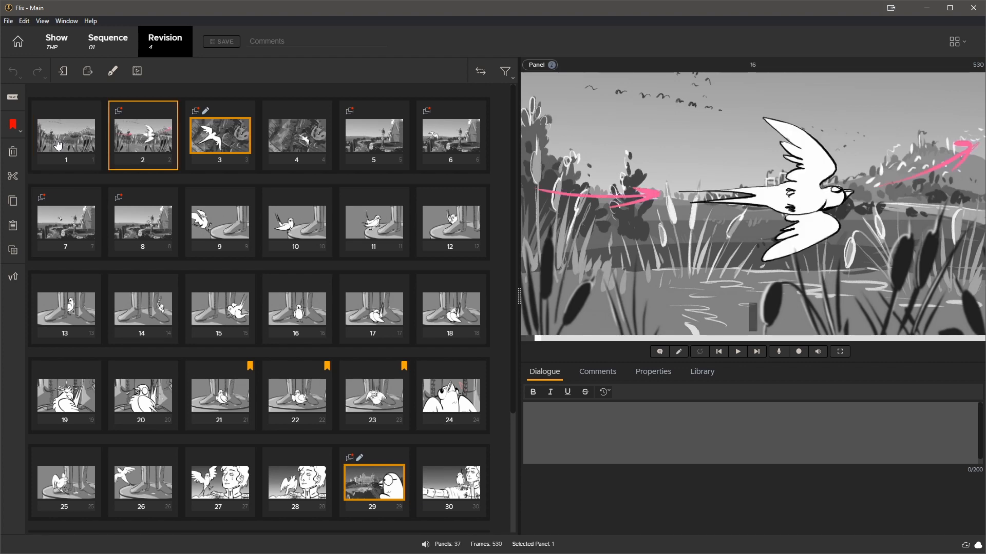
{"action": "mouse_move", "coordinate": [120, 112]}
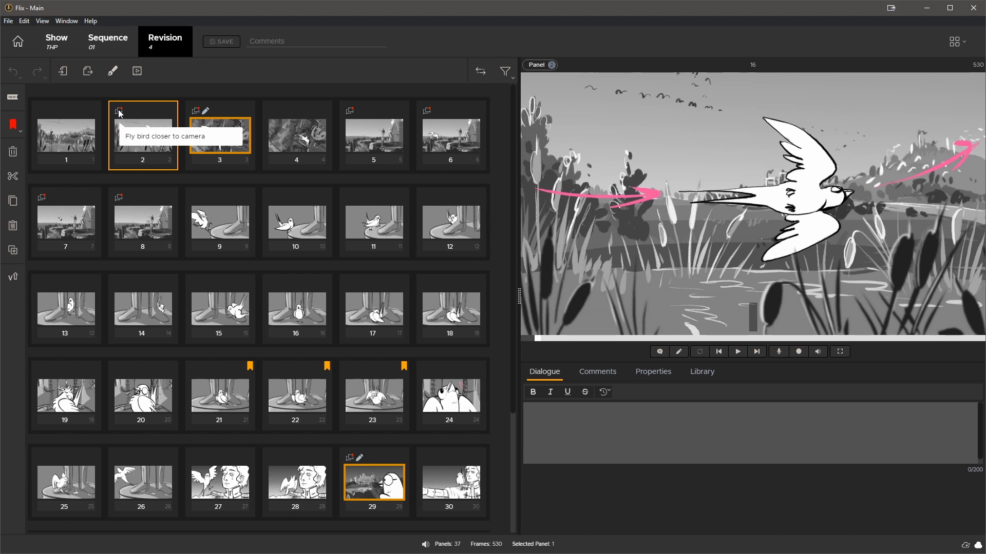
{"action": "left_click", "coordinate": [119, 112]}
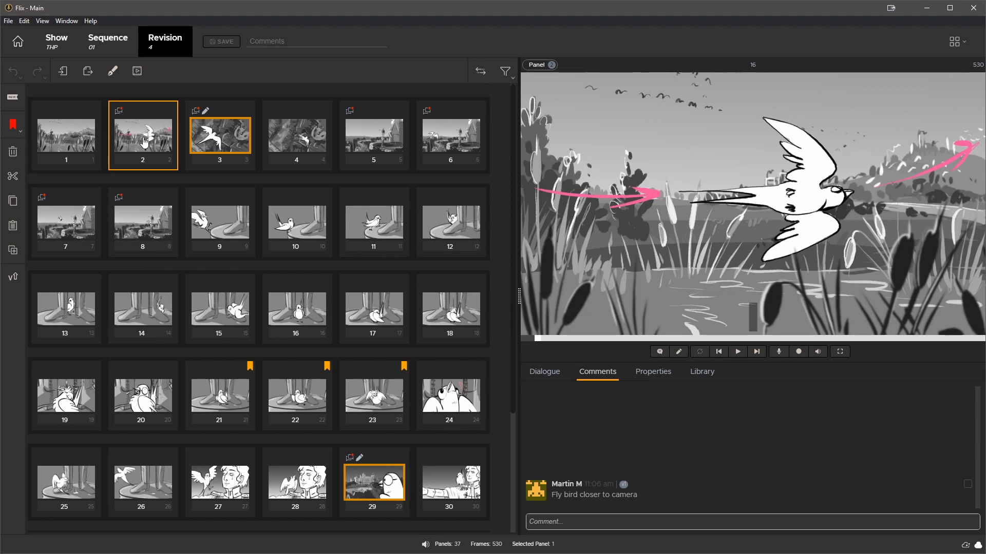
- Open panel 2 in Photoshop, enlarge the bird on Layer 3 to about 2423 × 789 px, and replace the panel's current image in Flix
{"action": "double_click", "coordinate": [144, 143]}
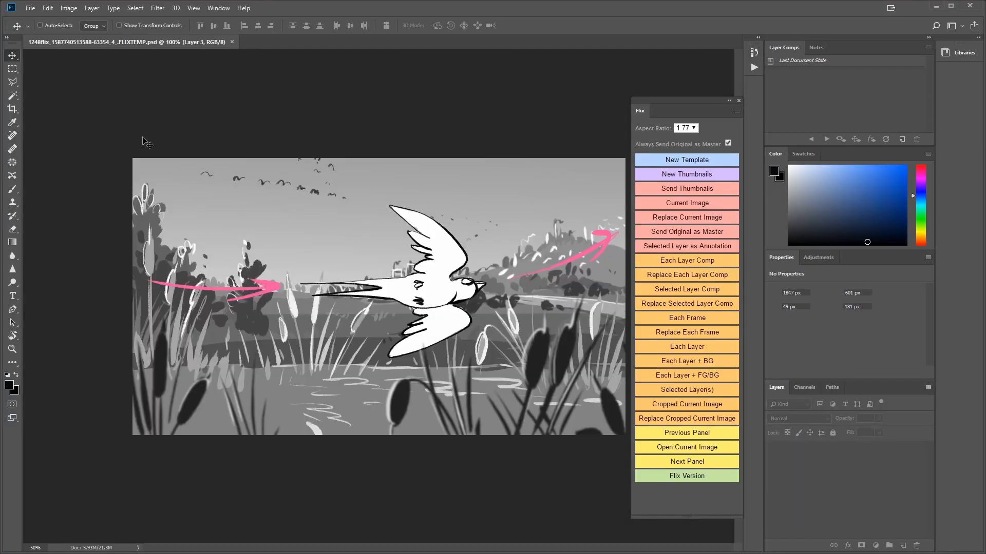
{"action": "key", "text": "ctrl+t"}
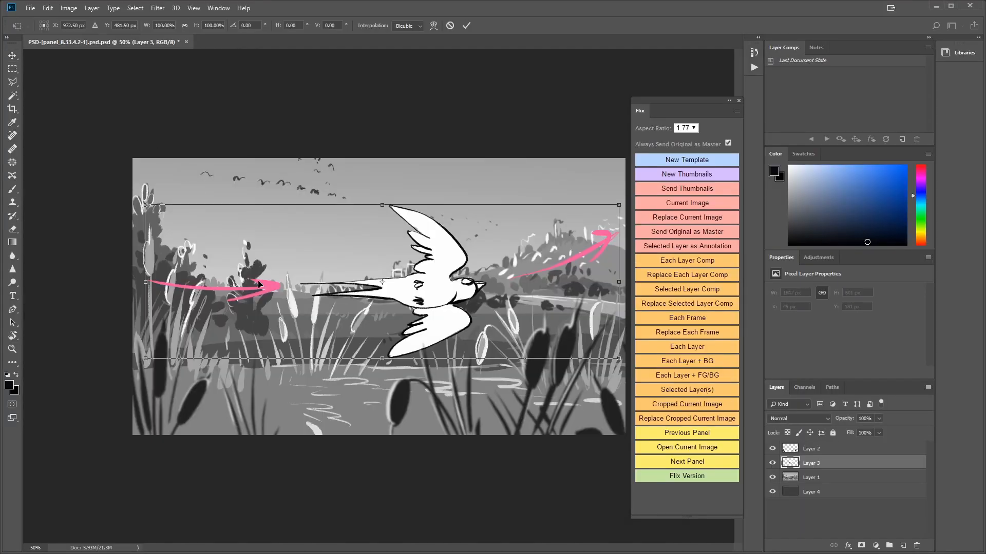
{"action": "left_click_drag", "start_coordinate": [186, 221], "coordinate": [116, 170]}
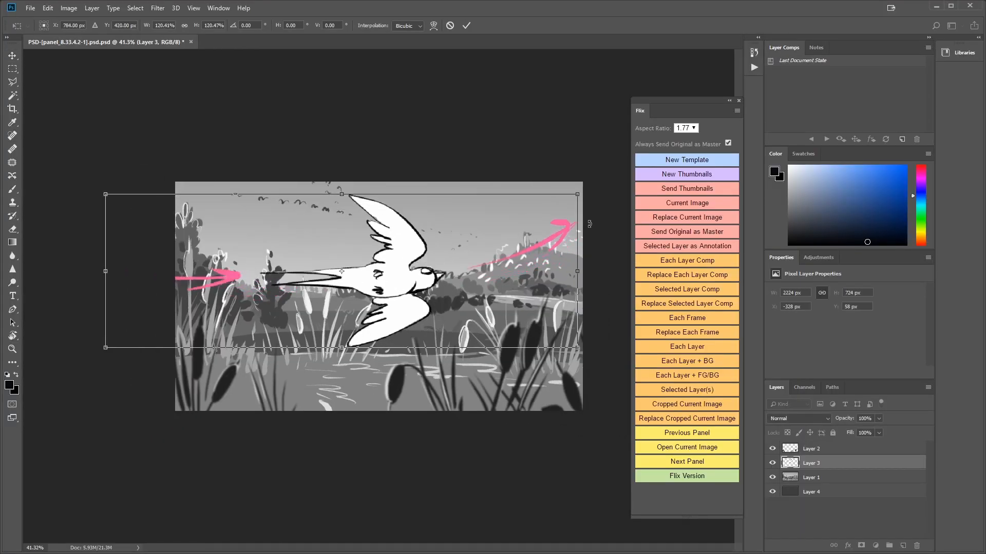
{"action": "left_click_drag", "start_coordinate": [577, 194], "coordinate": [611, 174]}
{"action": "left_click_drag", "start_coordinate": [500, 265], "coordinate": [476, 297]}
{"action": "key", "text": "Return"}
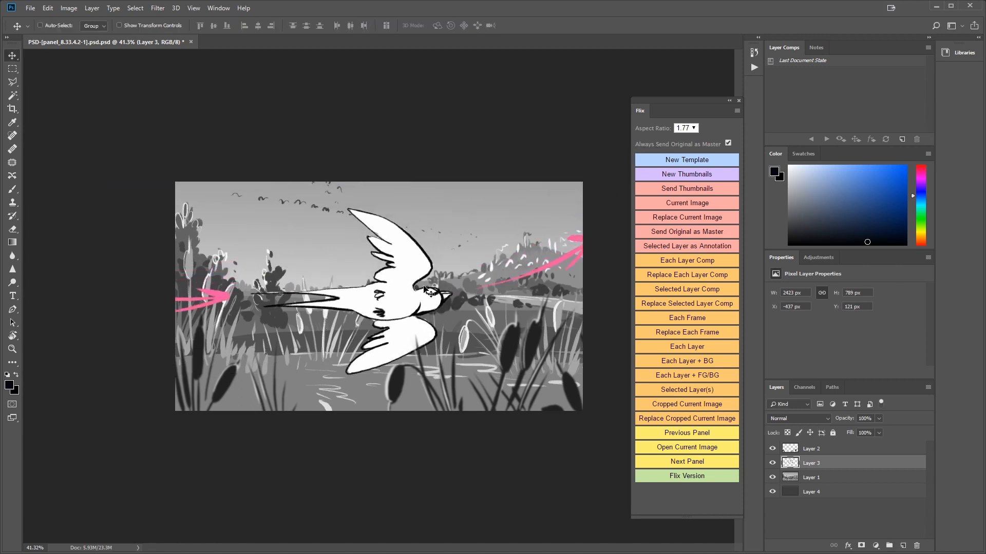
{"action": "scroll", "coordinate": [429, 292], "scroll_direction": "up", "scroll_amount": 3}
{"action": "left_click", "coordinate": [677, 218]}
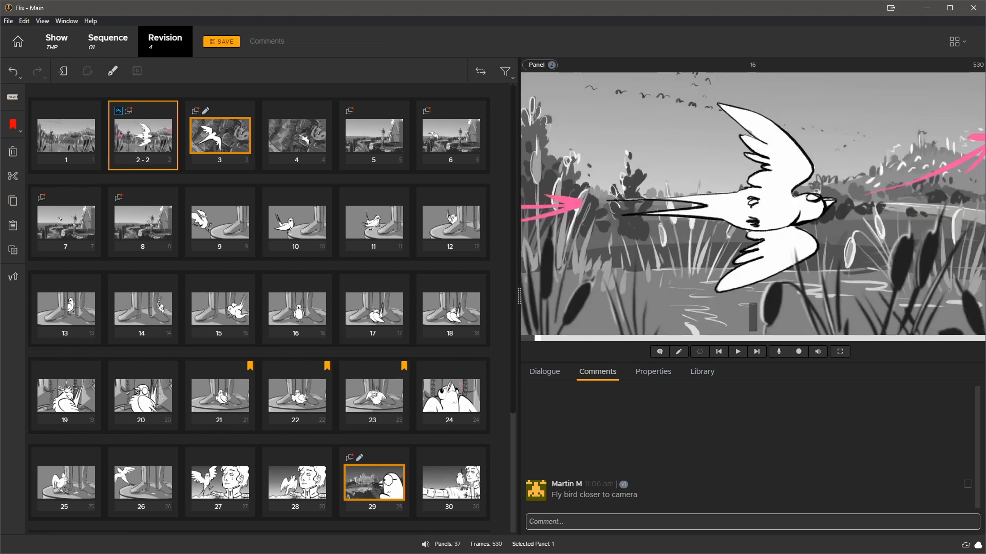
- Return to Photoshop, enlarge the bird layer further to about 2929 × 954 px, and send it to Flix as another revision of panel 2
{"action": "key", "text": "alt+Tab"}
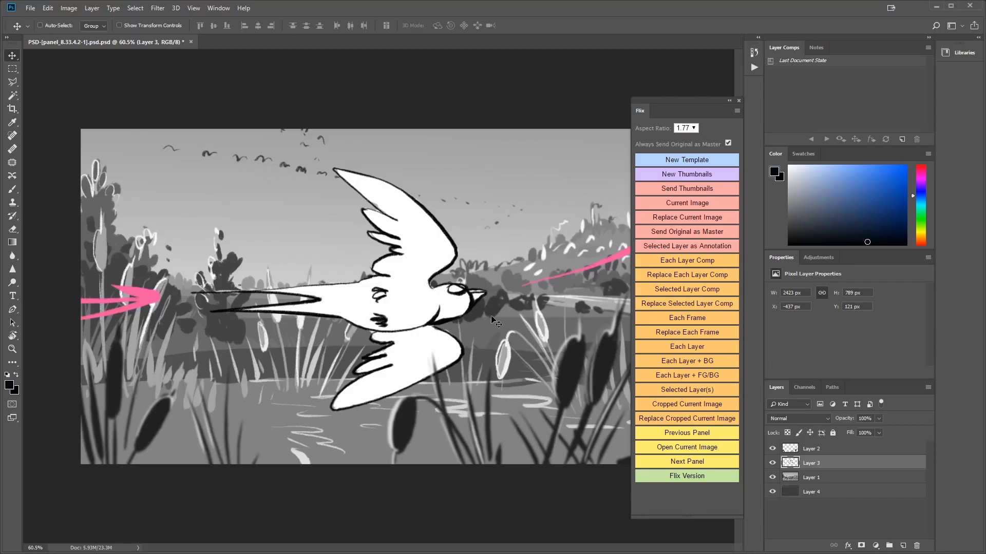
{"action": "scroll", "coordinate": [386, 298], "scroll_direction": "down", "scroll_amount": 5}
{"action": "key", "text": "ctrl+t"}
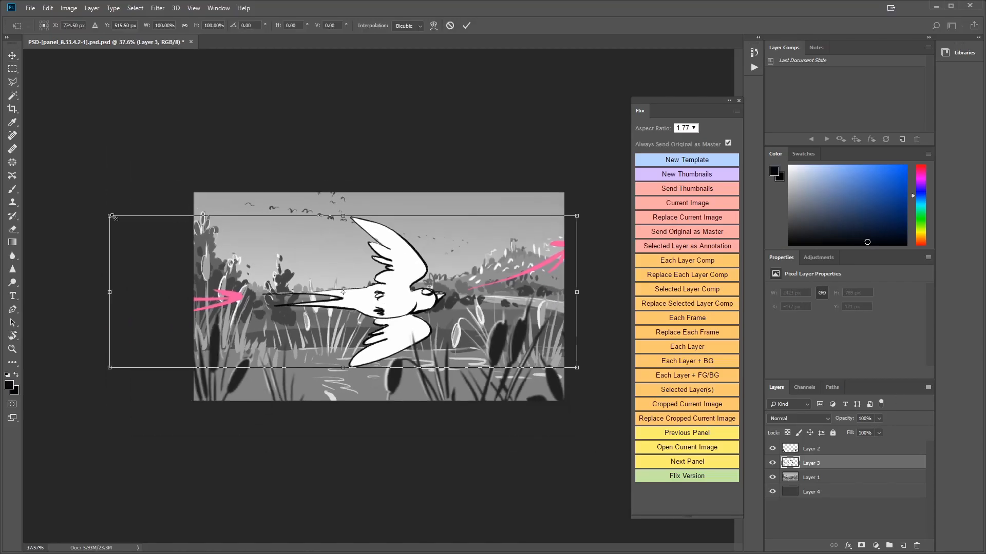
{"action": "left_click_drag", "start_coordinate": [109, 216], "coordinate": [50, 196]}
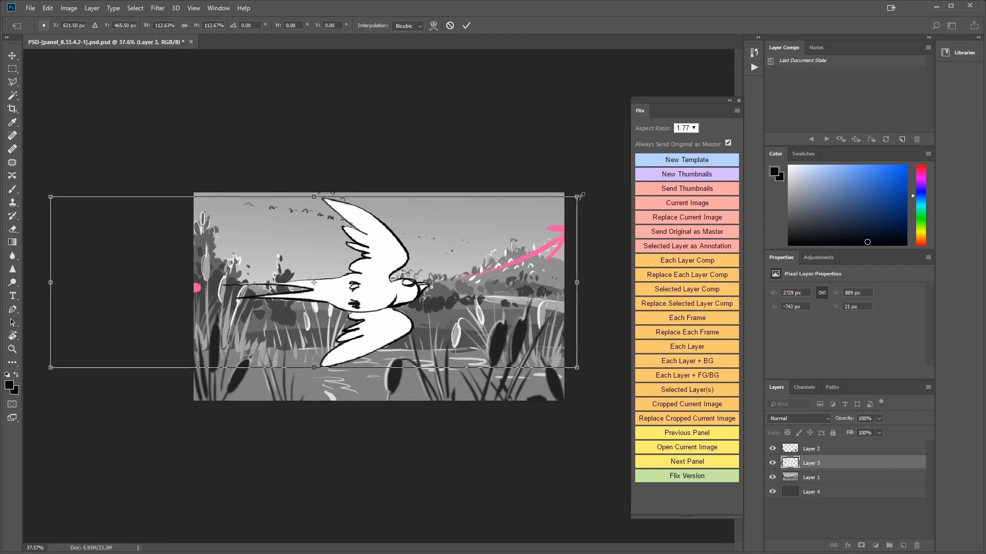
{"action": "left_click_drag", "start_coordinate": [576, 196], "coordinate": [615, 186]}
{"action": "left_click_drag", "start_coordinate": [443, 267], "coordinate": [442, 287]}
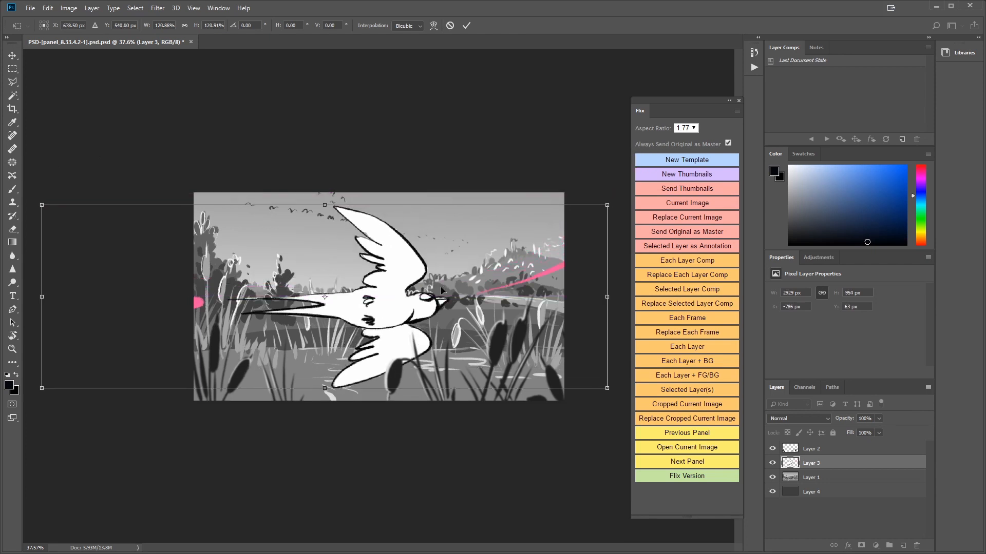
{"action": "key", "text": "Return"}
{"action": "key", "text": "ctrl+plus"}
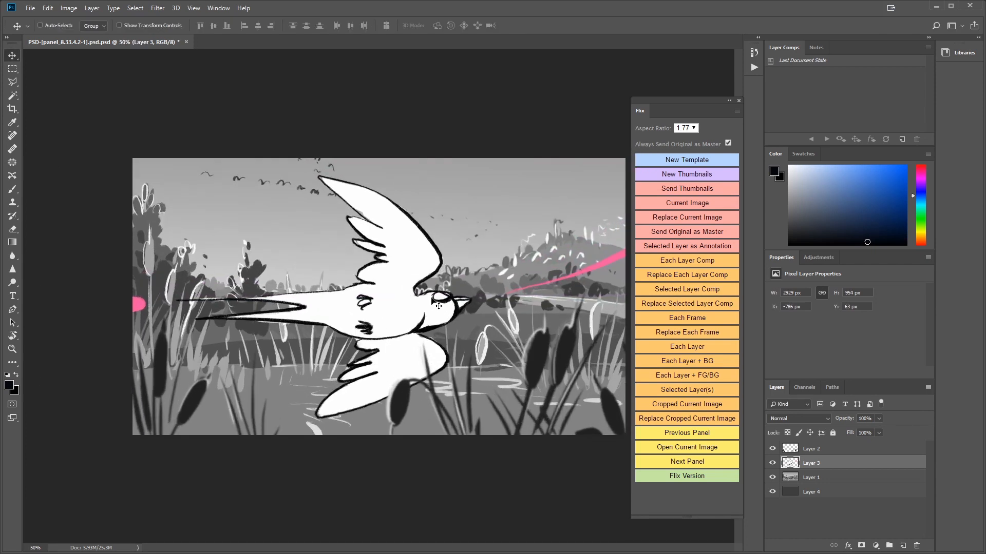
{"action": "key", "text": "ctrl+s"}
{"action": "key", "text": "alt+Tab"}
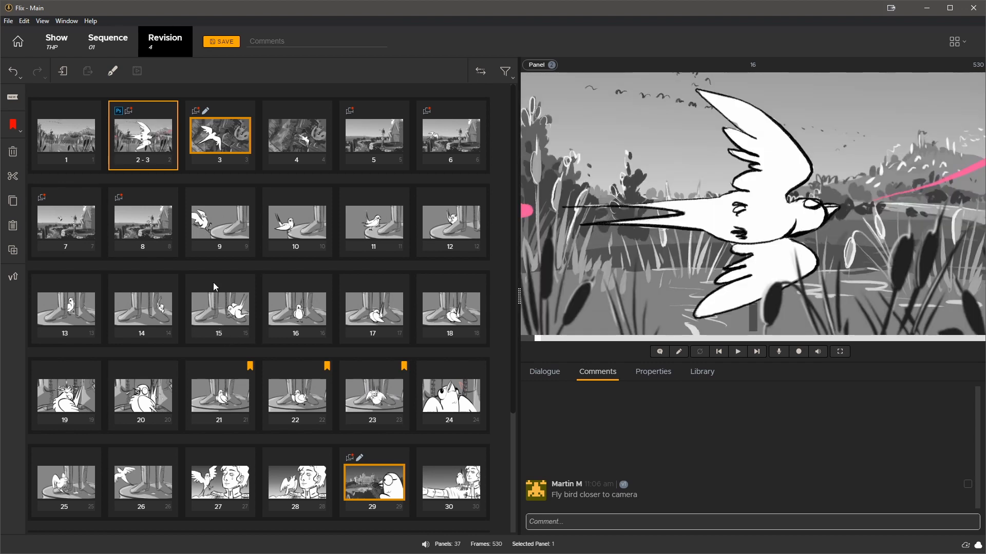
- Compare panel 2's revisions 2-2 and 2-3, keep 2-3, and post the comment "Added variation of 2 revisions for your consideration"
{"action": "left_click", "coordinate": [141, 161]}
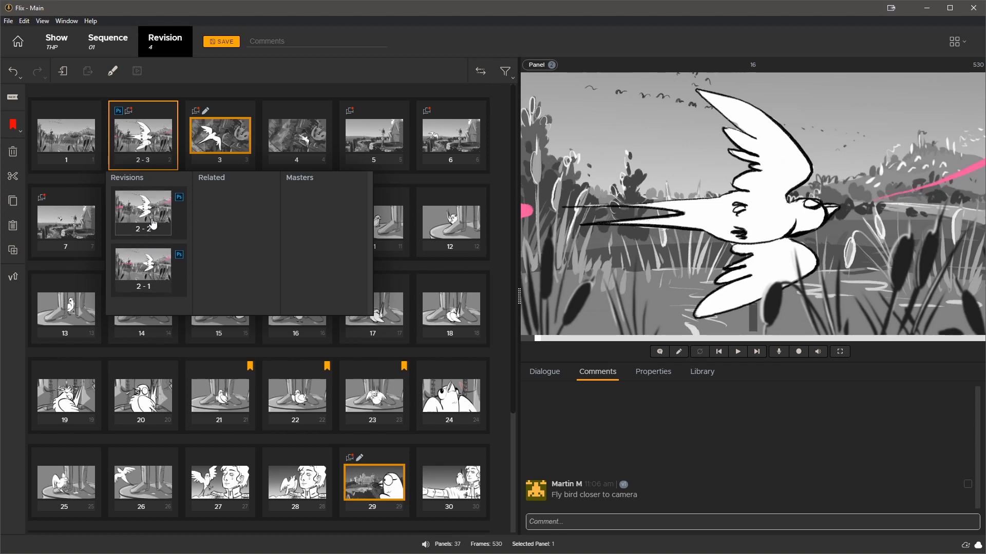
{"action": "left_click", "coordinate": [150, 202]}
{"action": "left_click", "coordinate": [142, 163]}
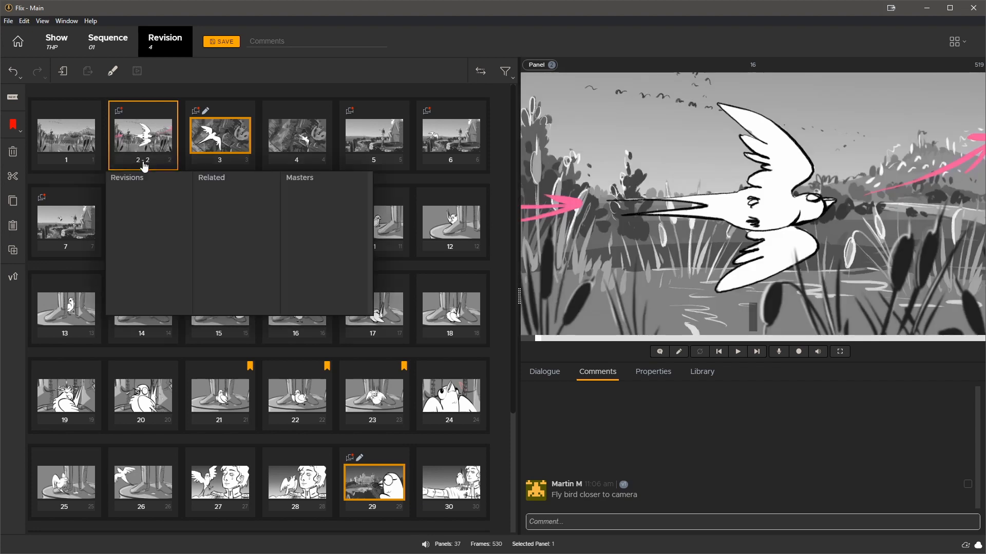
{"action": "left_click", "coordinate": [144, 213]}
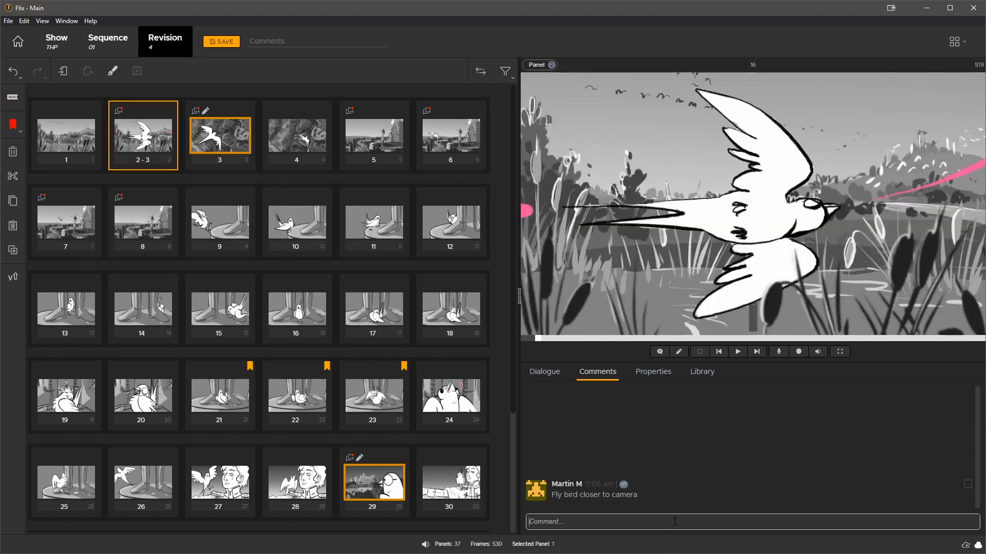
{"action": "type", "text": "Added variation of 2 revisions for your consideration"}
{"action": "key", "text": "Return"}
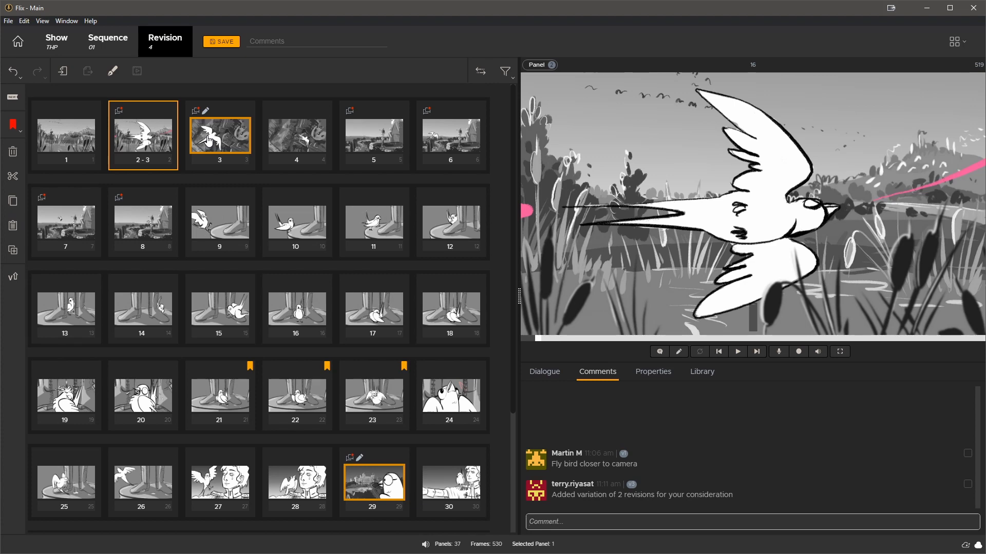
- Display the comment and the drawn annotation on panel 3
{"action": "left_click", "coordinate": [208, 141]}
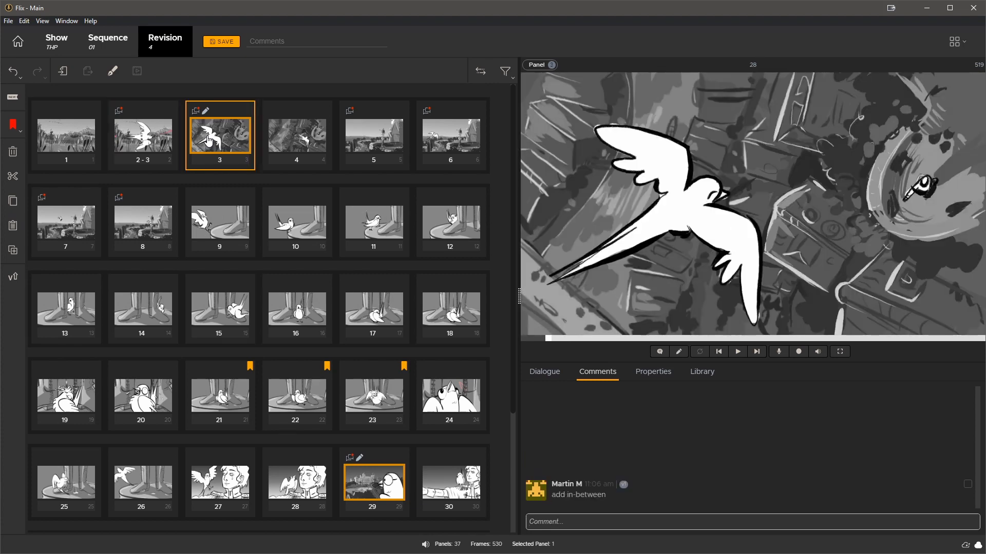
{"action": "mouse_move", "coordinate": [198, 117]}
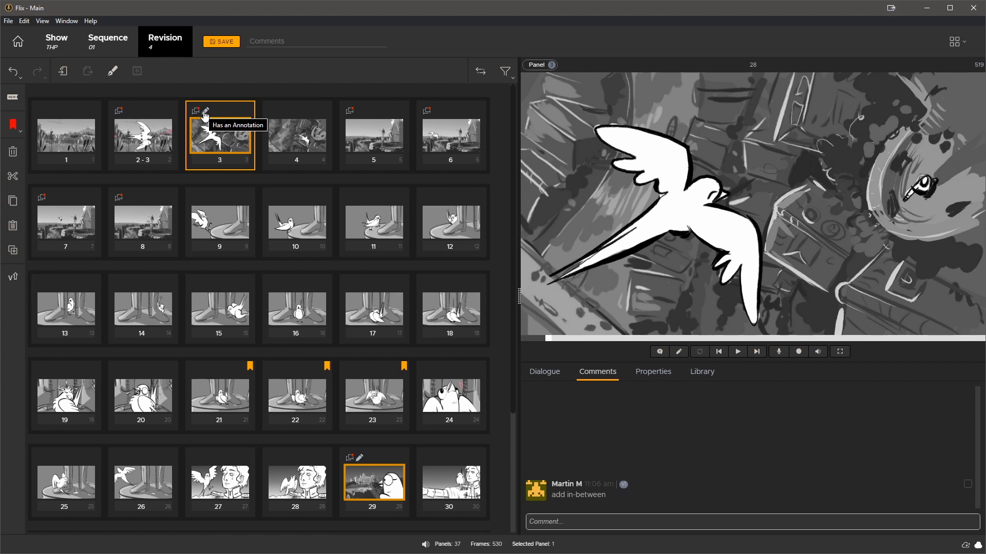
{"action": "left_click", "coordinate": [205, 116]}
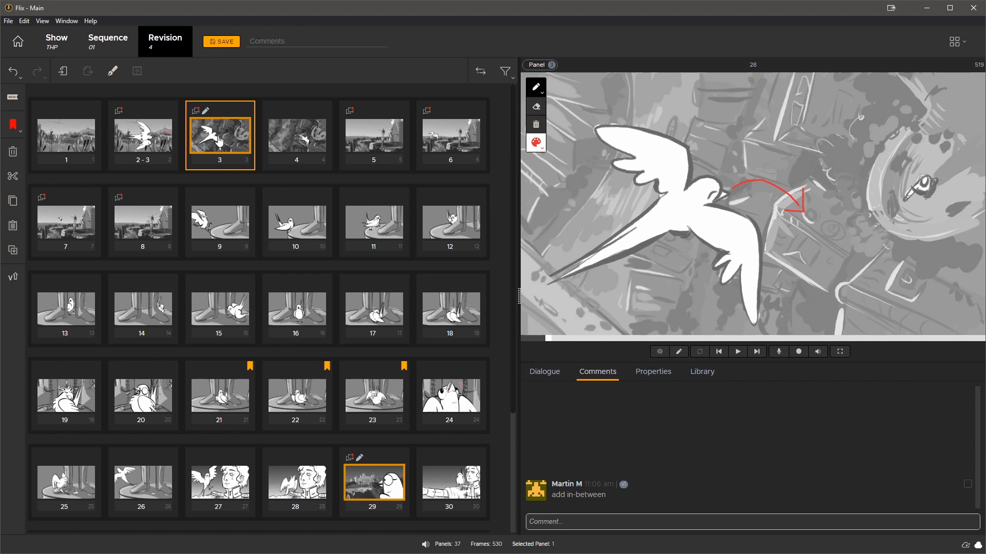
- Open panel 3 in Photoshop, scale Layer 1's bird to about 77%, rotate it about 37°, and move it along the red annotation arrow
{"action": "double_click", "coordinate": [219, 141]}
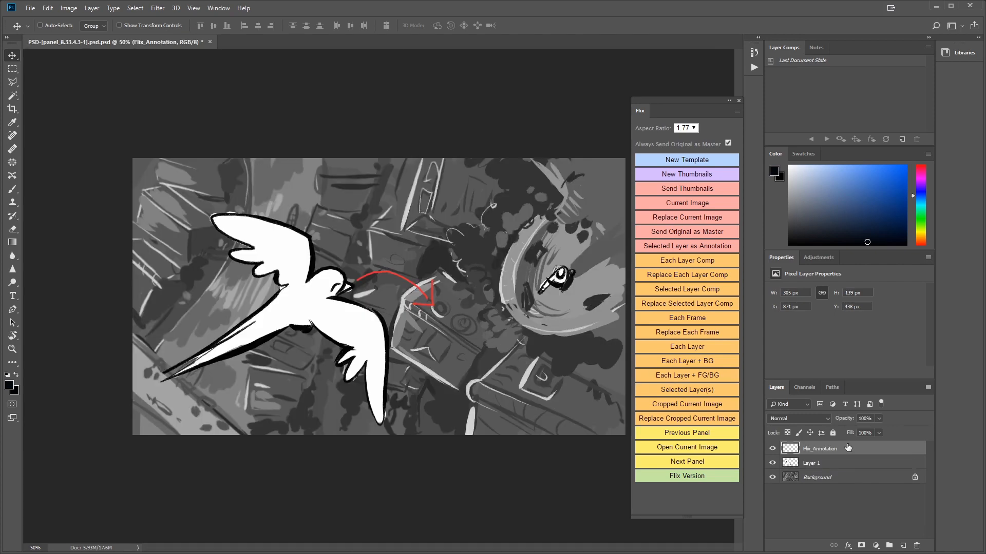
{"action": "left_click", "coordinate": [842, 462]}
{"action": "key", "text": "ctrl"}
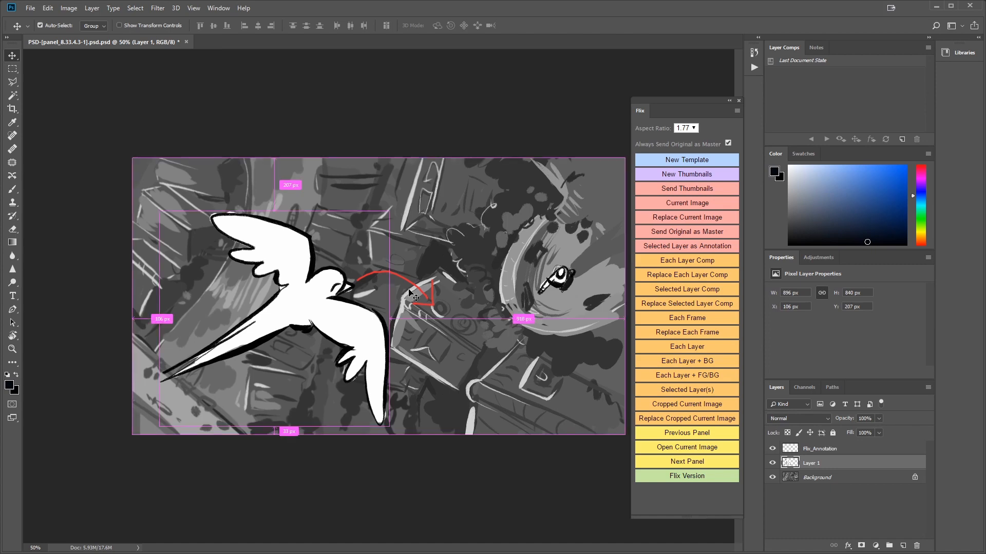
{"action": "key", "text": "ctrl+t"}
{"action": "left_click_drag", "start_coordinate": [389, 210], "coordinate": [336, 261]}
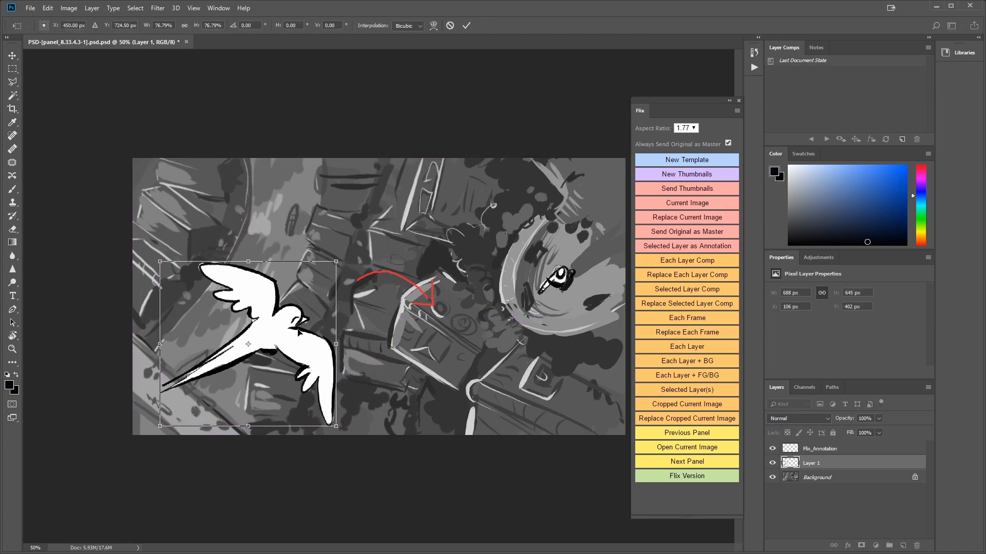
{"action": "left_click_drag", "start_coordinate": [297, 329], "coordinate": [420, 282]}
{"action": "left_click_drag", "start_coordinate": [478, 316], "coordinate": [443, 376]}
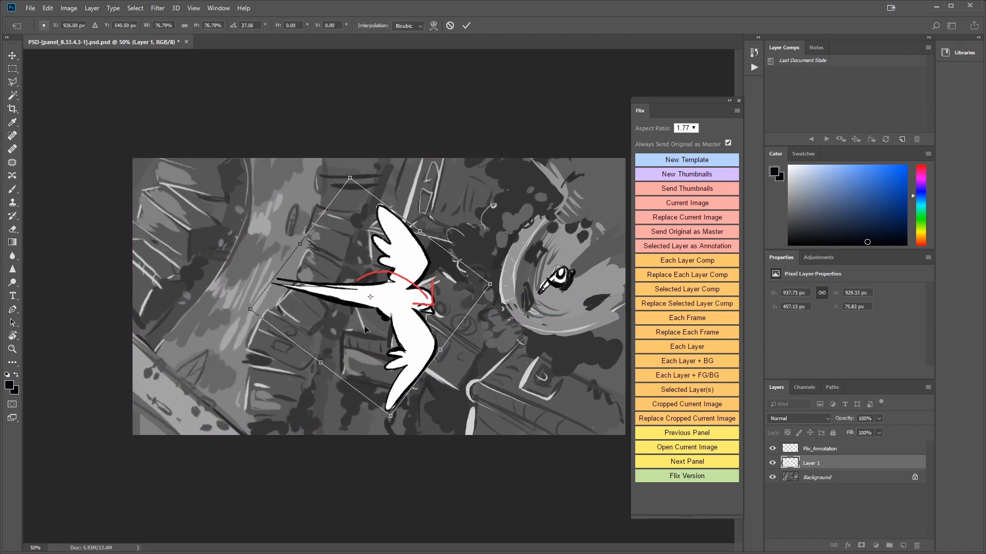
{"action": "left_click_drag", "start_coordinate": [366, 330], "coordinate": [396, 321]}
{"action": "key", "text": "Return"}
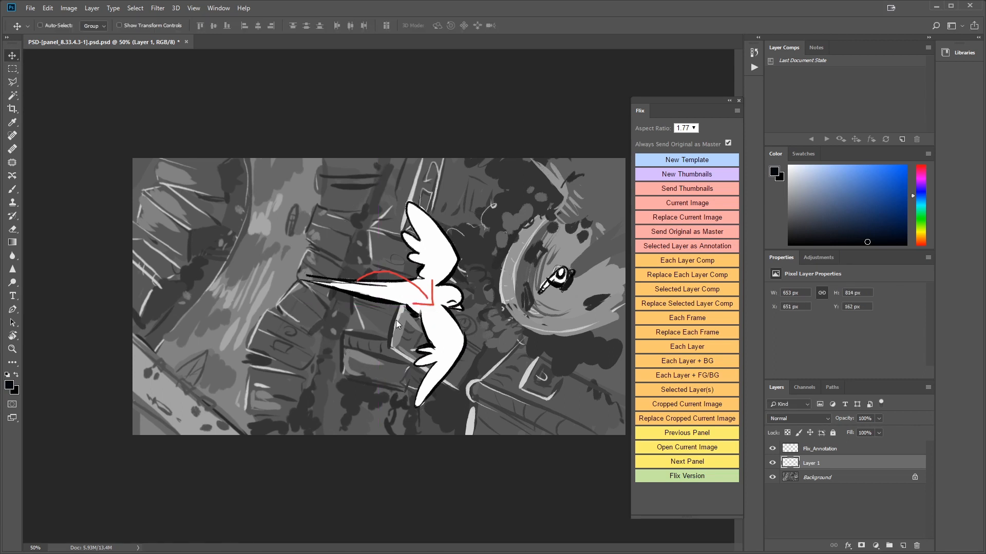
- Hide the Flix_Annotation layer and send the current image to Flix as a new panel
{"action": "left_click", "coordinate": [771, 449]}
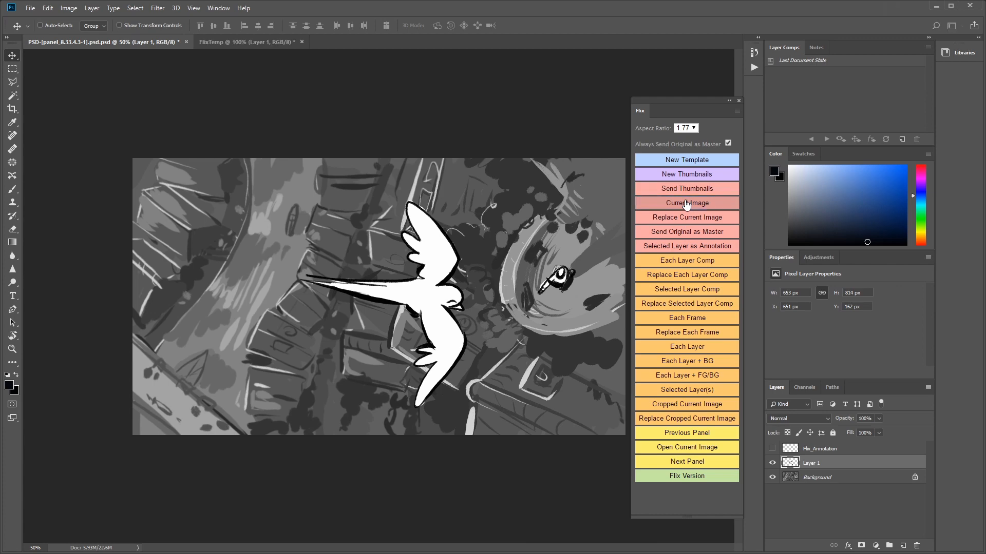
{"action": "left_click", "coordinate": [686, 203]}
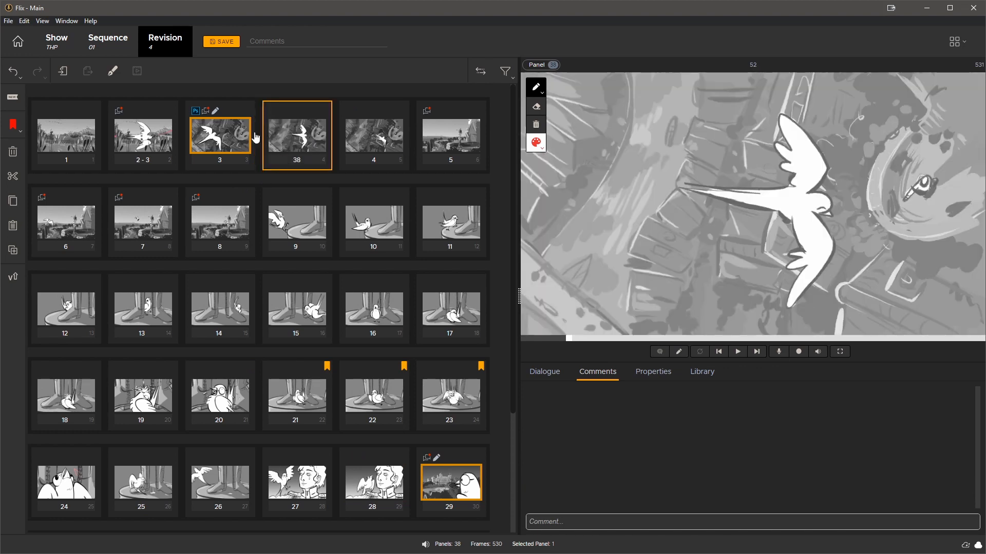
- Turn off the annotation view, check the panels following panel 3, and post the comment "Addressed" on panel 3
{"action": "left_click", "coordinate": [236, 140]}
{"action": "left_click", "coordinate": [678, 352]}
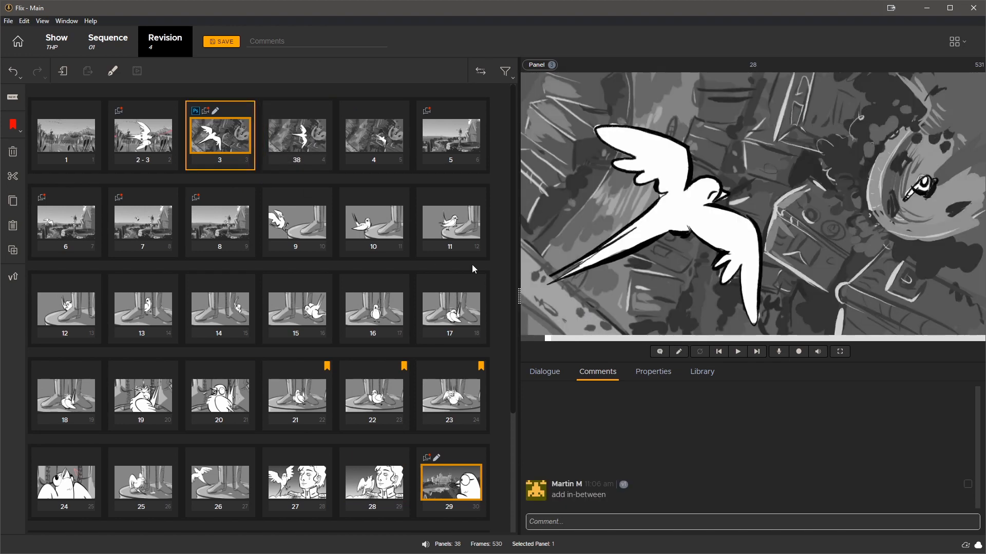
{"action": "key", "text": "Right"}
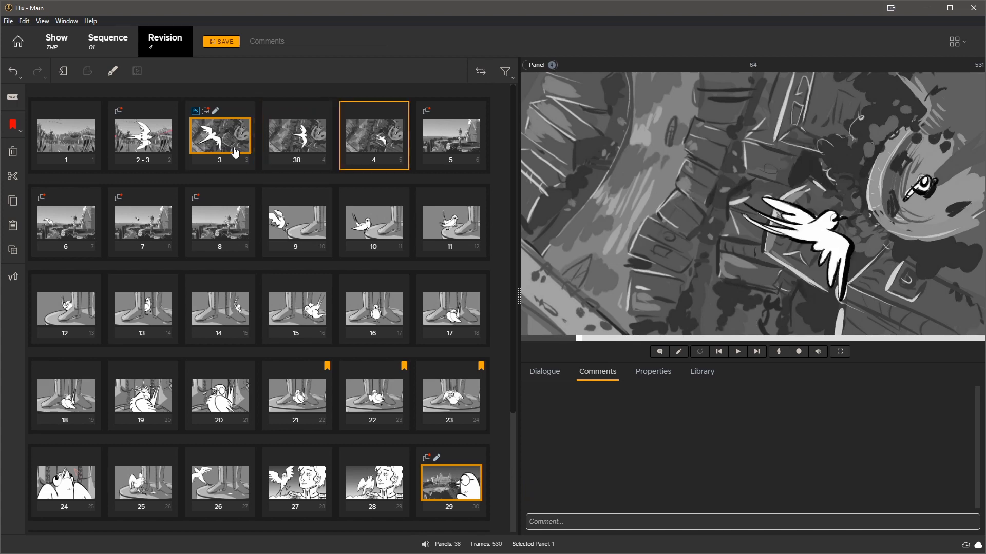
{"action": "key", "text": "Left"}
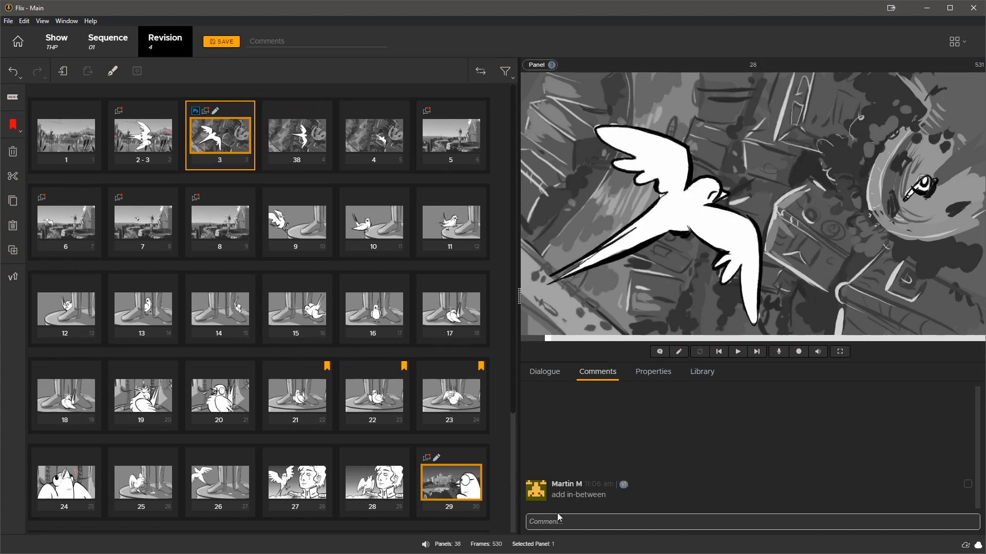
{"action": "type", "text": "Addressed"}
{"action": "key", "text": "Return"}
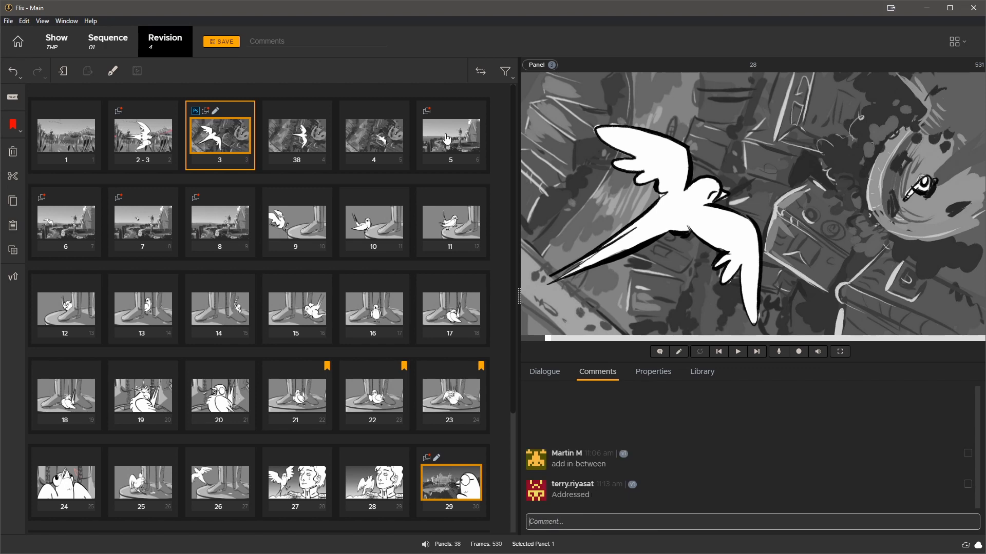
- Review the comments and artwork on panels 5 to 8
{"action": "left_click", "coordinate": [447, 139]}
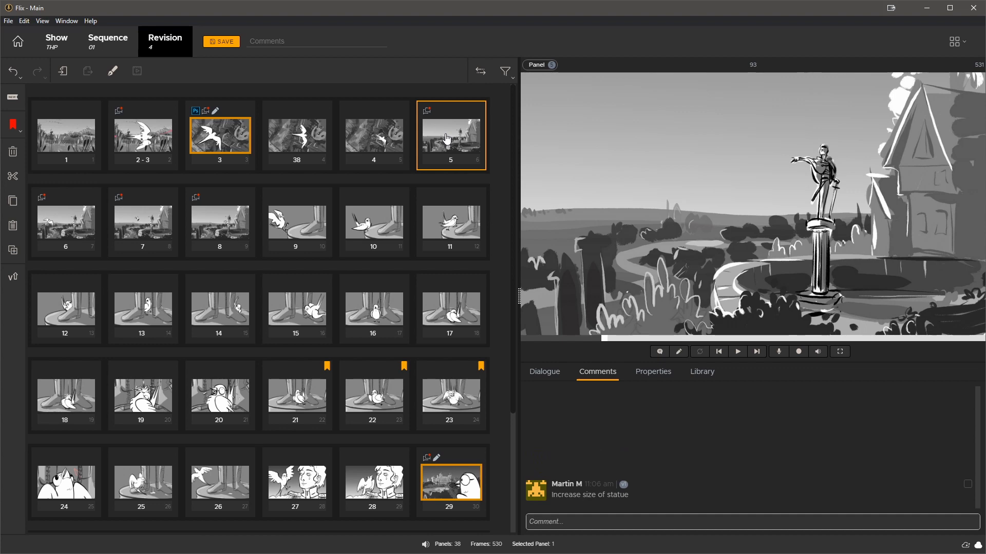
{"action": "key", "text": "Right"}
{"action": "key", "text": "Right"}
{"action": "key", "text": "Right"}
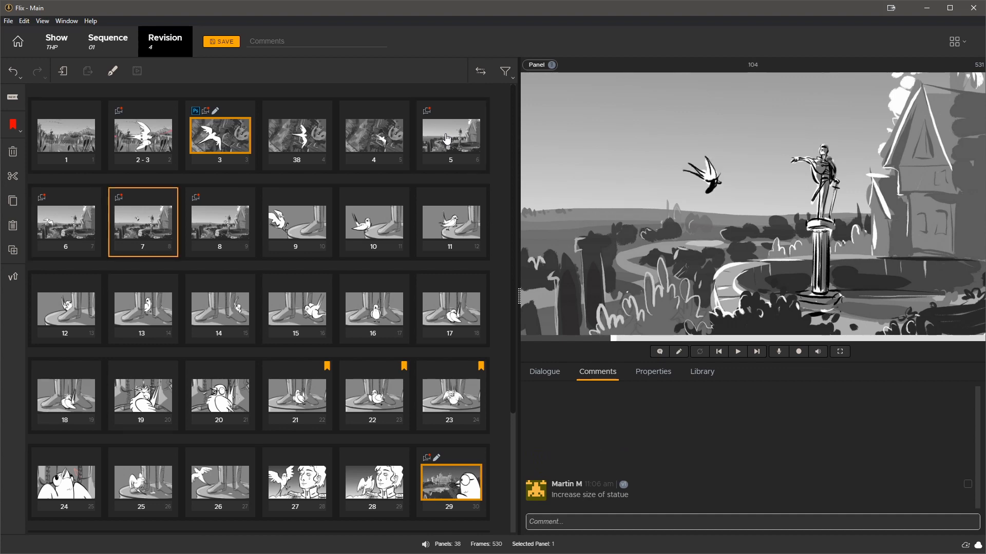
{"action": "key", "text": "Left"}
{"action": "key", "text": "Left"}
{"action": "key", "text": "Left"}
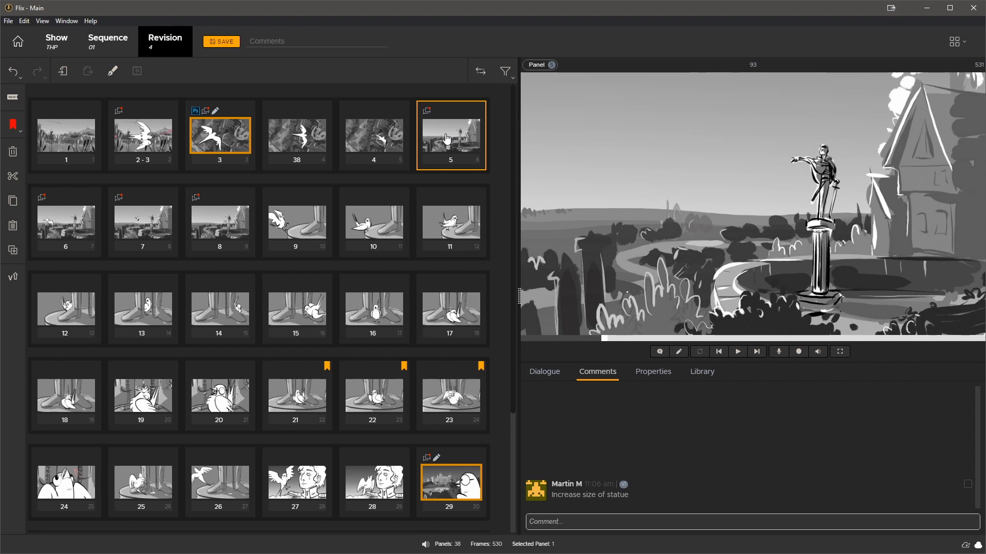
- Open panel 5's master artwork in Photoshop, scale the statue layers to about 131%, and realign the statue on its original base position
{"action": "mouse_move", "coordinate": [451, 165]}
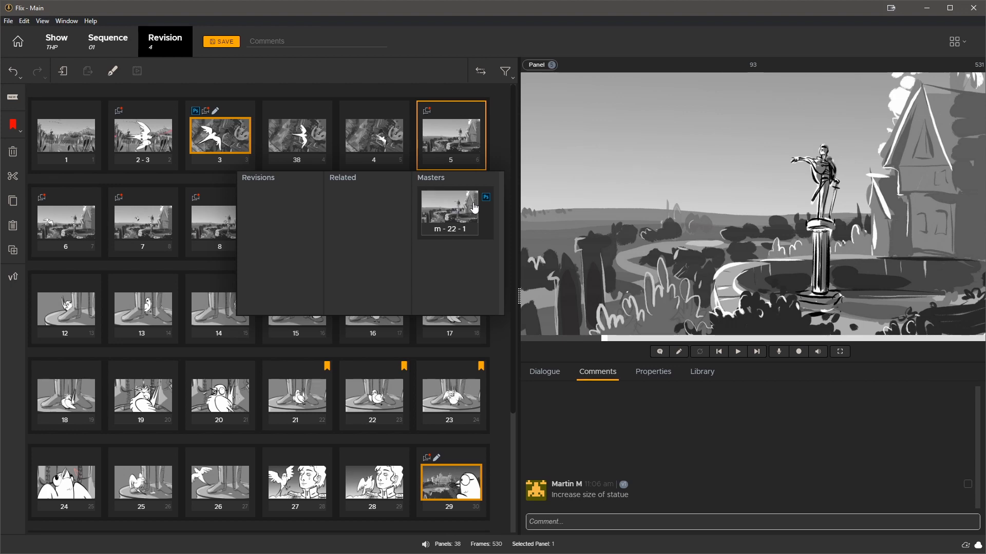
{"action": "left_click", "coordinate": [486, 198]}
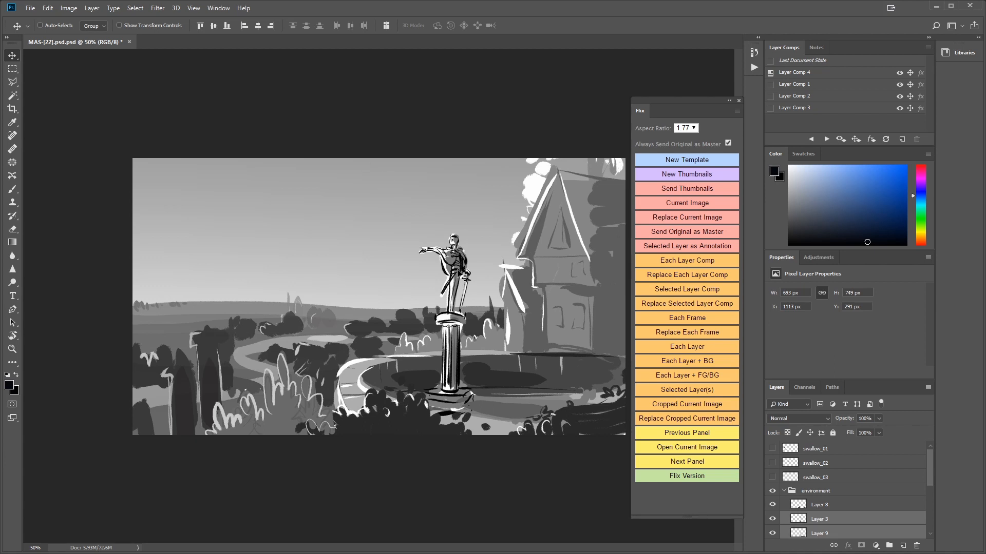
{"action": "key", "text": "ctrl+t"}
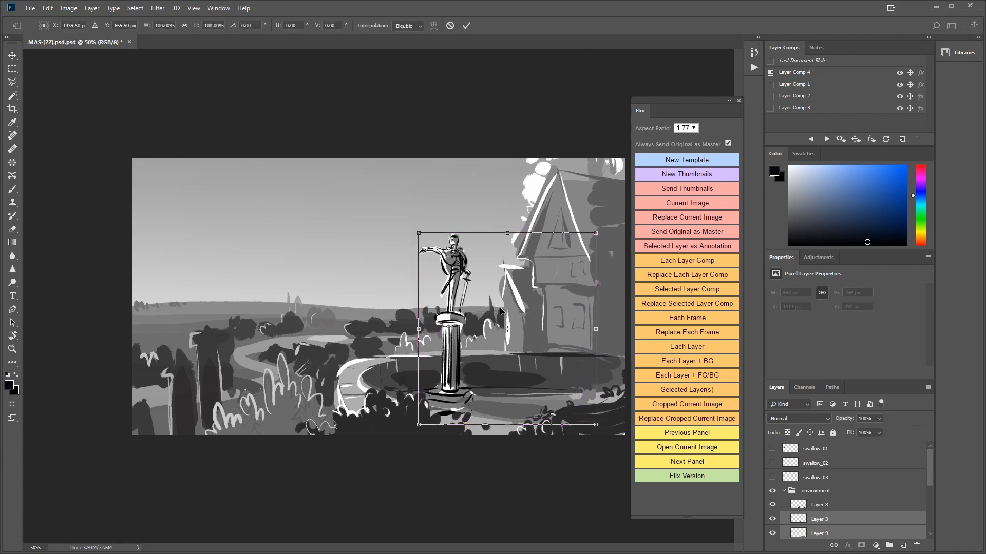
{"action": "left_click_drag", "start_coordinate": [509, 331], "coordinate": [444, 407]}
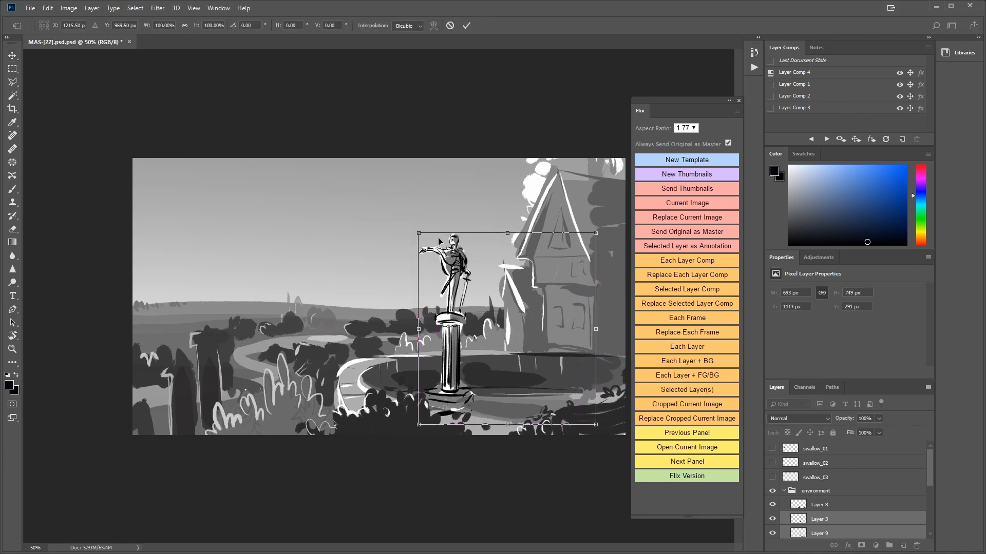
{"action": "left_click_drag", "start_coordinate": [421, 233], "coordinate": [364, 161]}
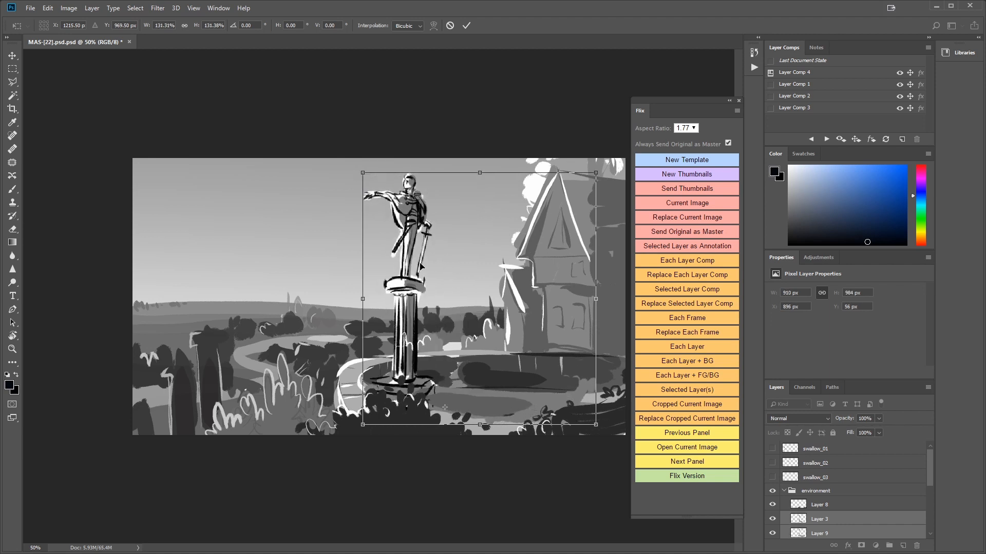
{"action": "left_click_drag", "start_coordinate": [423, 269], "coordinate": [467, 280]}
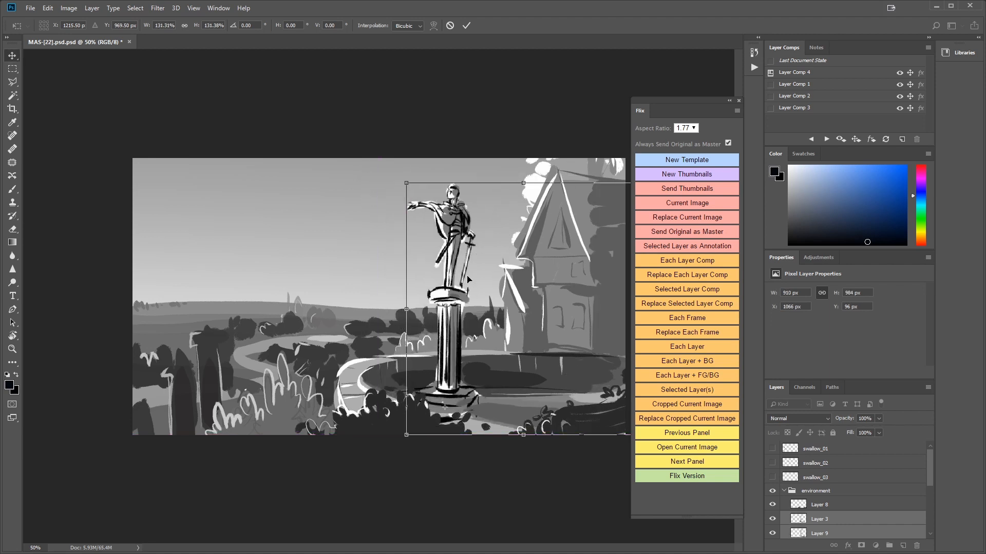
{"action": "key", "text": "Return"}
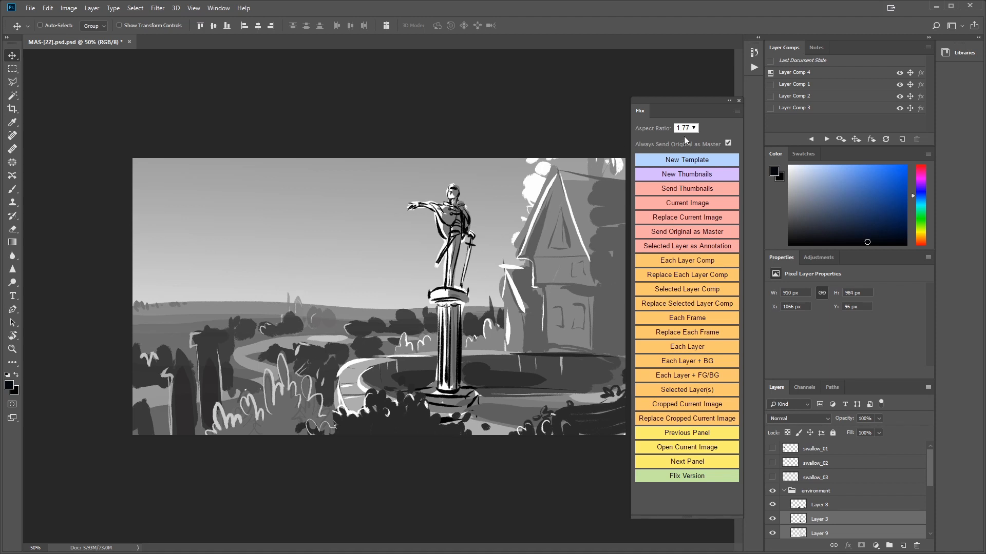
- Check the enlarged statue in Layer Comps 1 to 4 and send every layer comp to Flix, replacing the existing panels
{"action": "left_click", "coordinate": [771, 85]}
{"action": "left_click", "coordinate": [772, 97]}
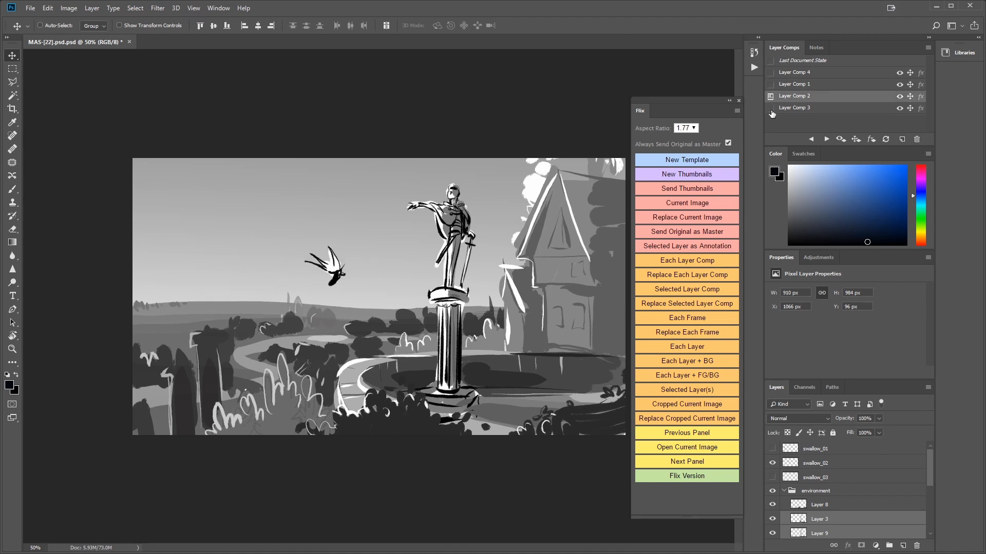
{"action": "left_click", "coordinate": [771, 109]}
{"action": "left_click", "coordinate": [771, 97]}
{"action": "left_click", "coordinate": [771, 85]}
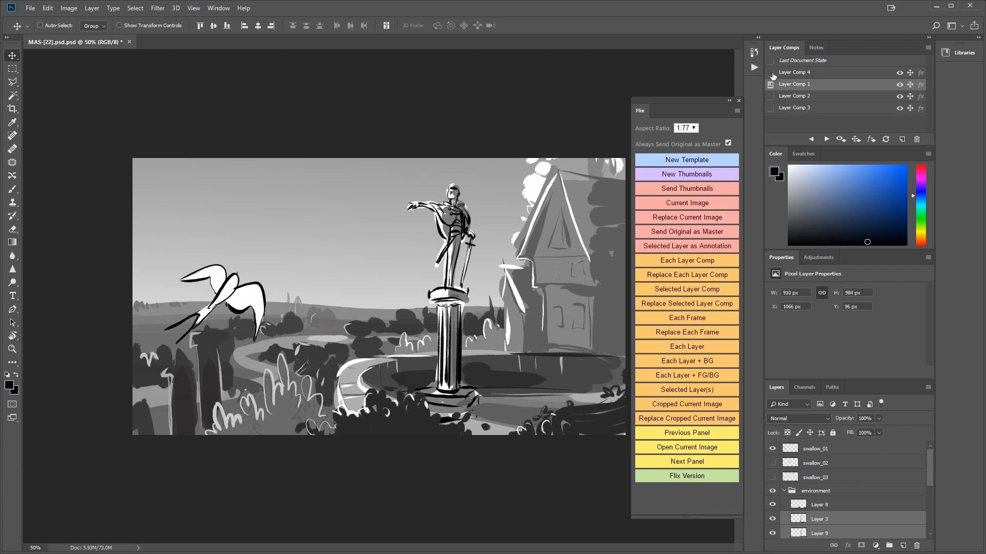
{"action": "left_click", "coordinate": [771, 73]}
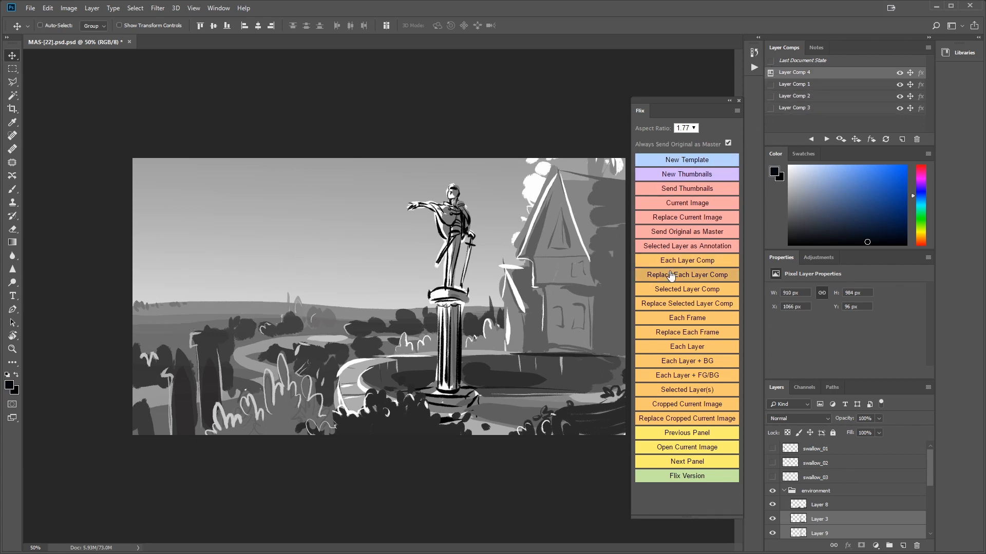
{"action": "left_click", "coordinate": [670, 276]}
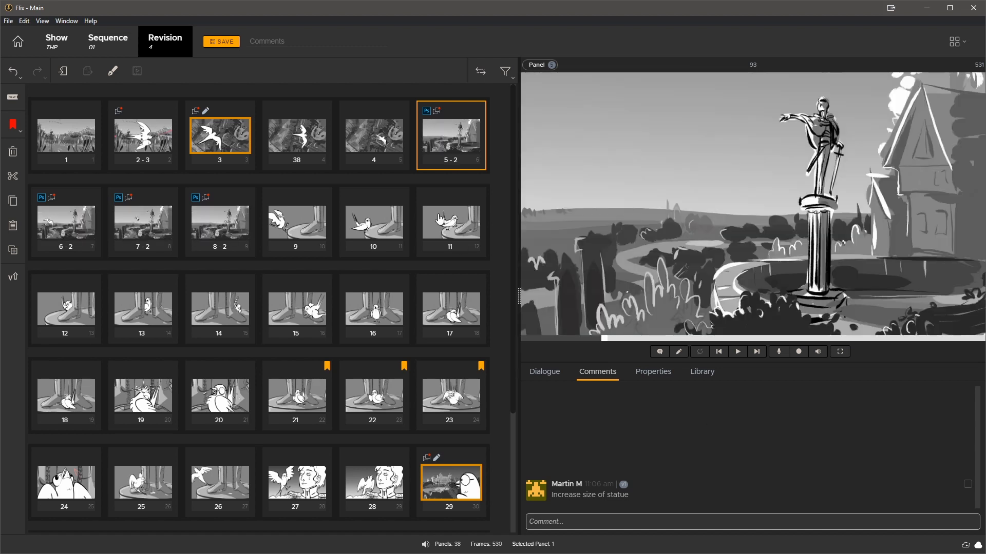
- Play through the updated panels, post the comment "addressed" on panels 5 to 8 together, and save the revision
{"action": "key", "text": "space"}
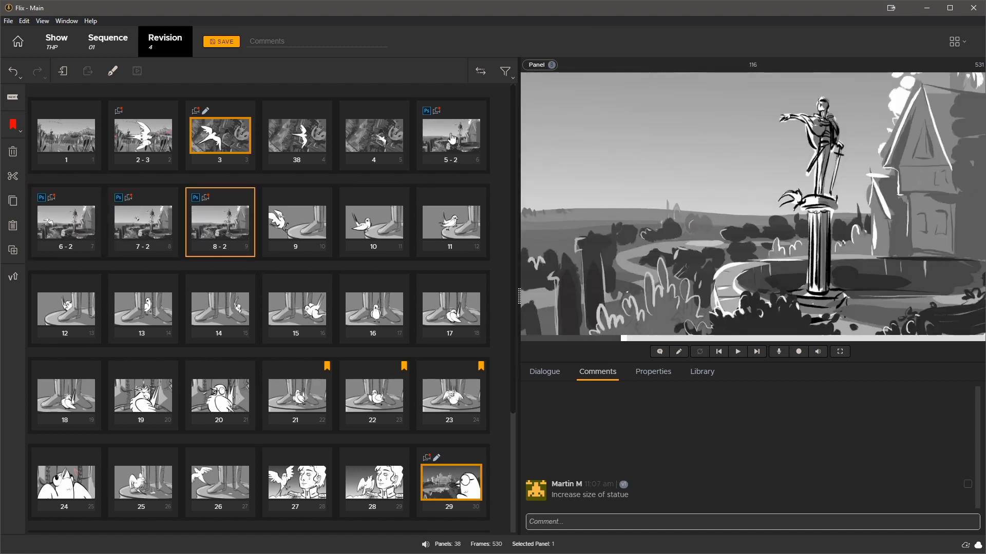
{"action": "left_click", "coordinate": [451, 138]}
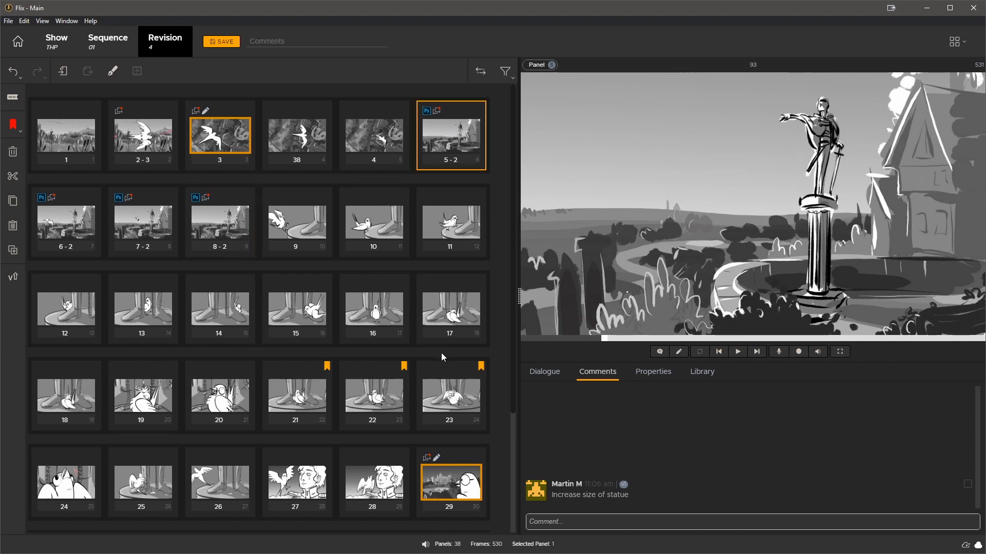
{"action": "left_click", "coordinate": [216, 231], "text": "shift"}
{"action": "left_click", "coordinate": [624, 518]}
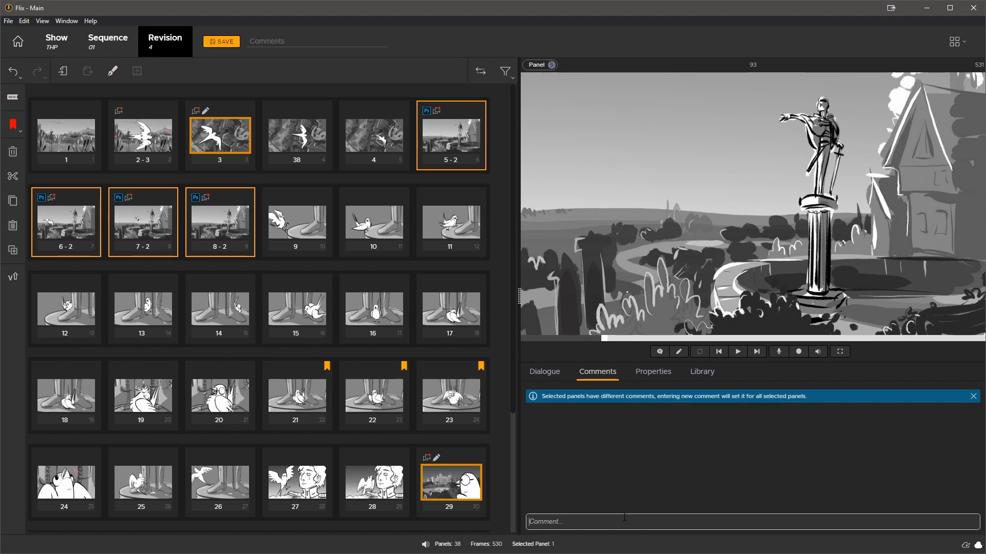
{"action": "type", "text": "addressed"}
{"action": "key", "text": "Return"}
{"action": "left_click", "coordinate": [437, 143]}
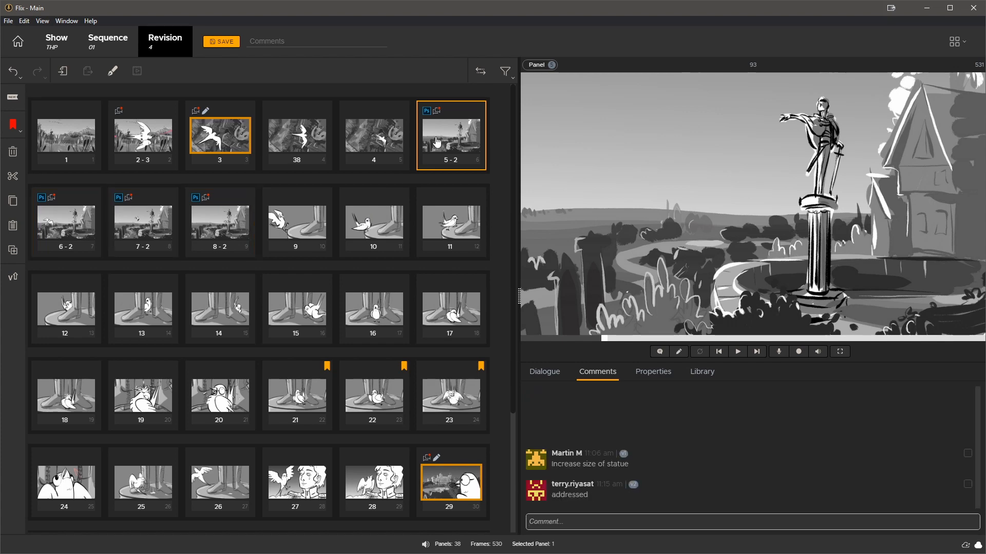
{"action": "key", "text": "ctrl+s"}
- Display the comment and the drawn annotation on panel 29
{"action": "scroll", "coordinate": [480, 352], "scroll_direction": "down", "scroll_amount": 3}
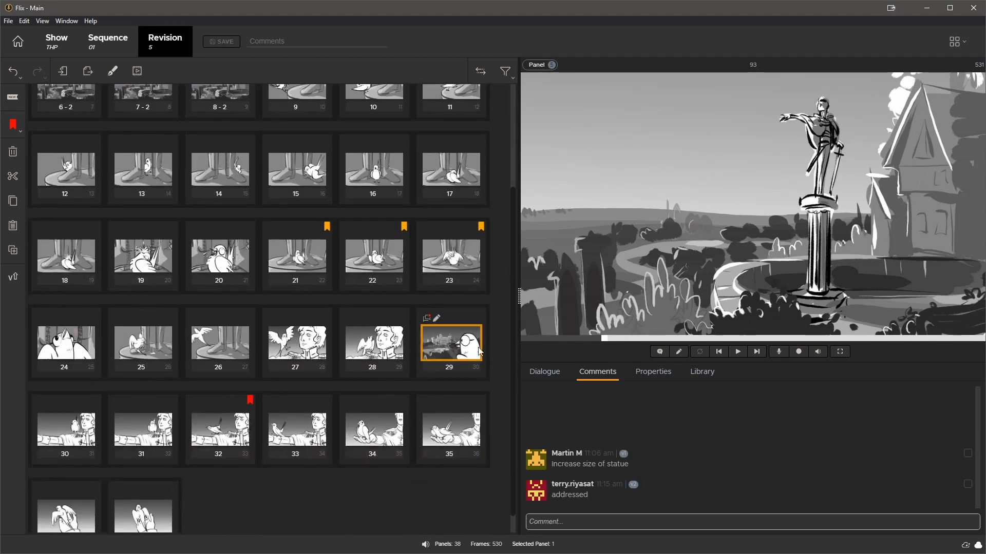
{"action": "left_click", "coordinate": [446, 344]}
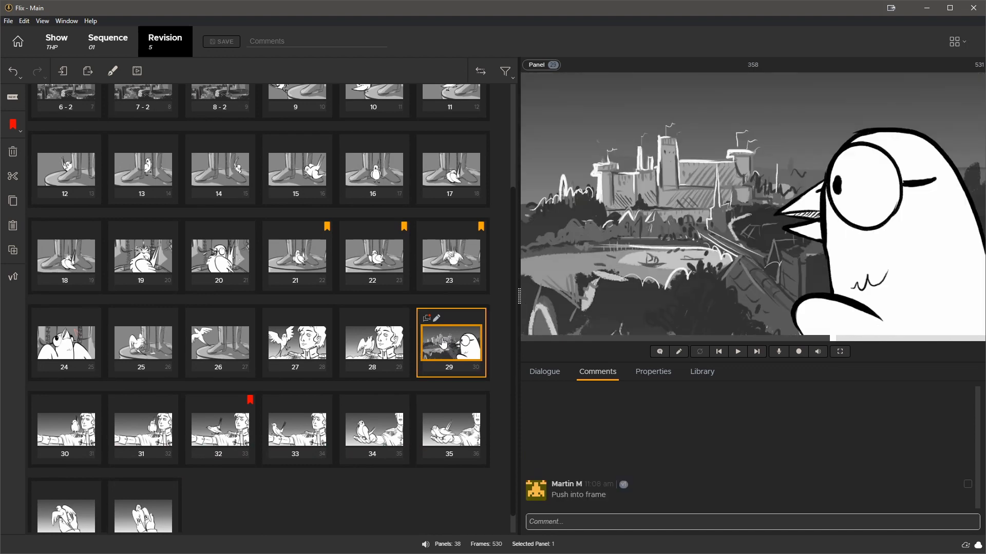
{"action": "mouse_move", "coordinate": [428, 323]}
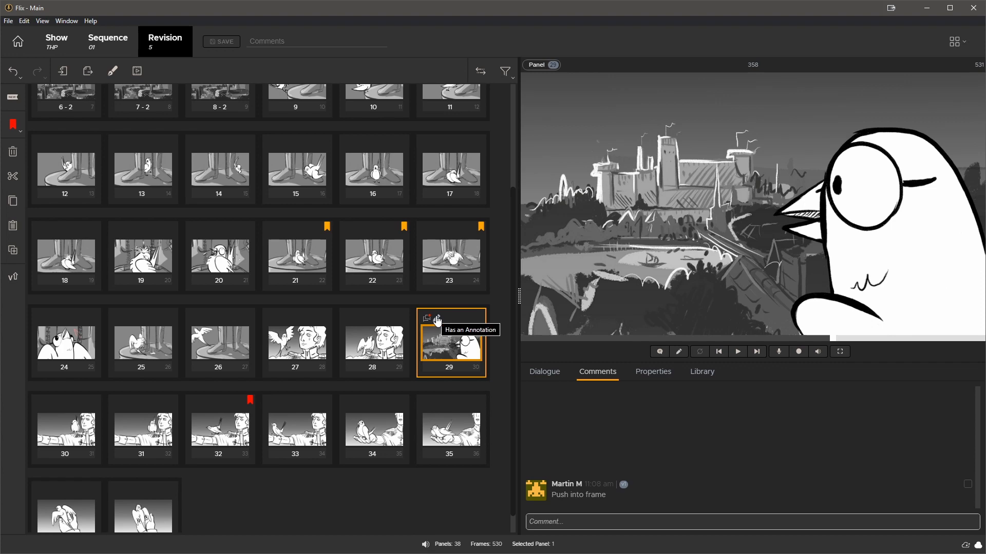
{"action": "left_click", "coordinate": [438, 321]}
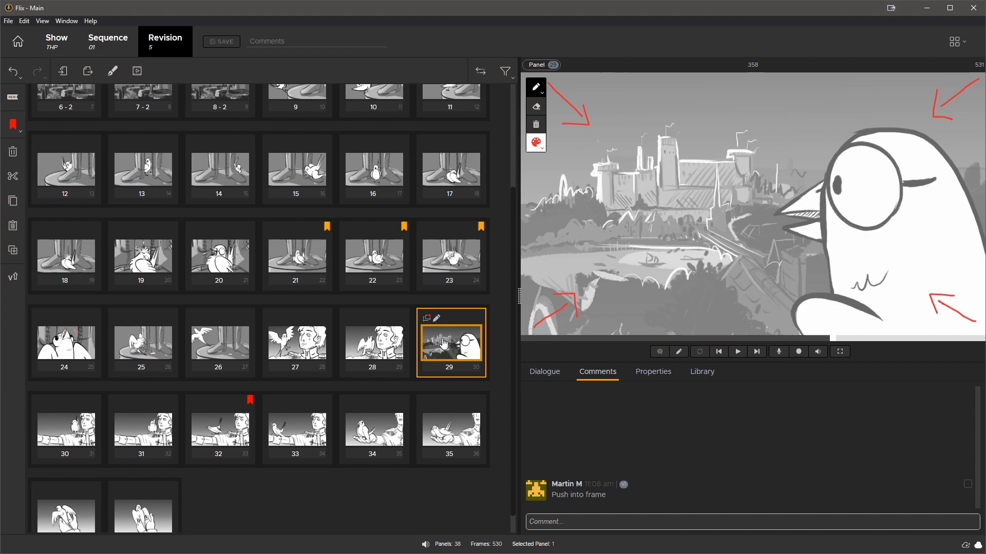
- Open panel 29 in Photoshop and marquee-select a 1.778:1 area framed by the red annotation arrows
{"action": "double_click", "coordinate": [444, 343]}
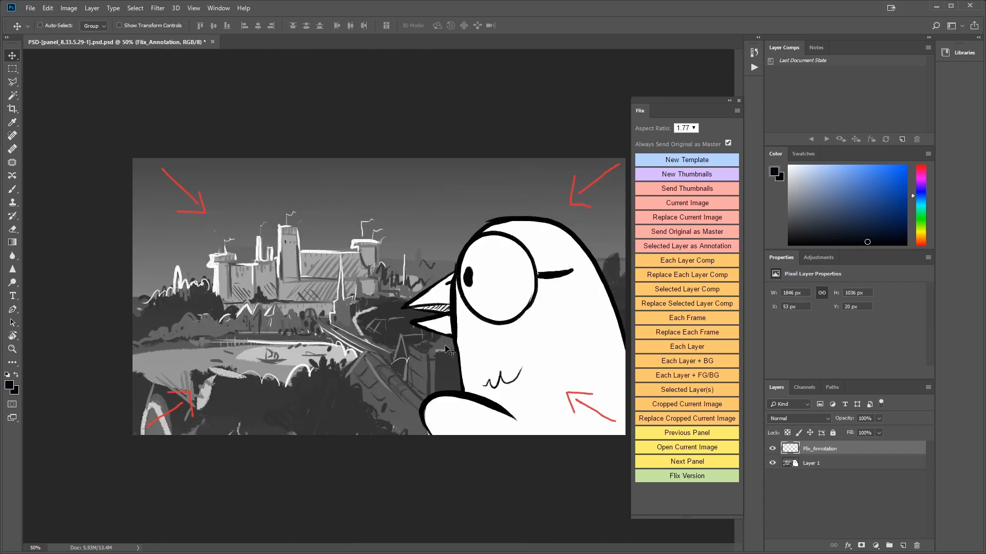
{"action": "left_click", "coordinate": [13, 68]}
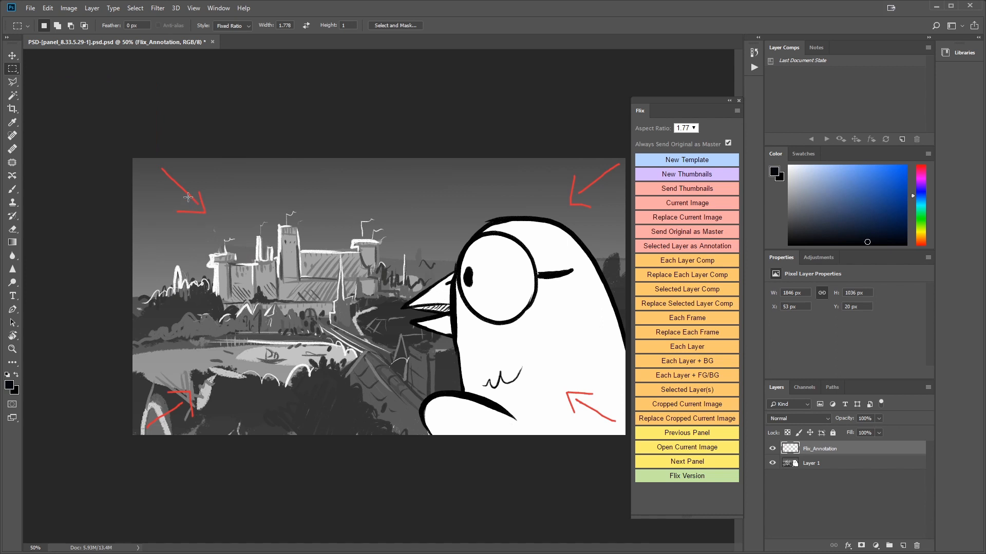
{"action": "left_click_drag", "start_coordinate": [188, 197], "coordinate": [585, 426]}
- Hide the Flix_Annotation layer, select Layer 1, and replace panel 29 in Flix with the cropped current image
{"action": "left_click", "coordinate": [771, 450]}
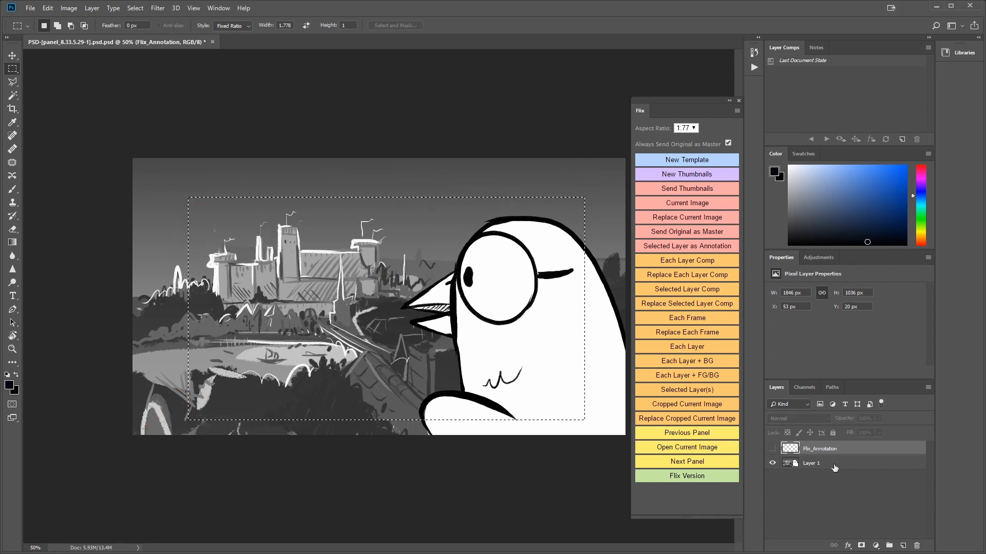
{"action": "left_click", "coordinate": [808, 464]}
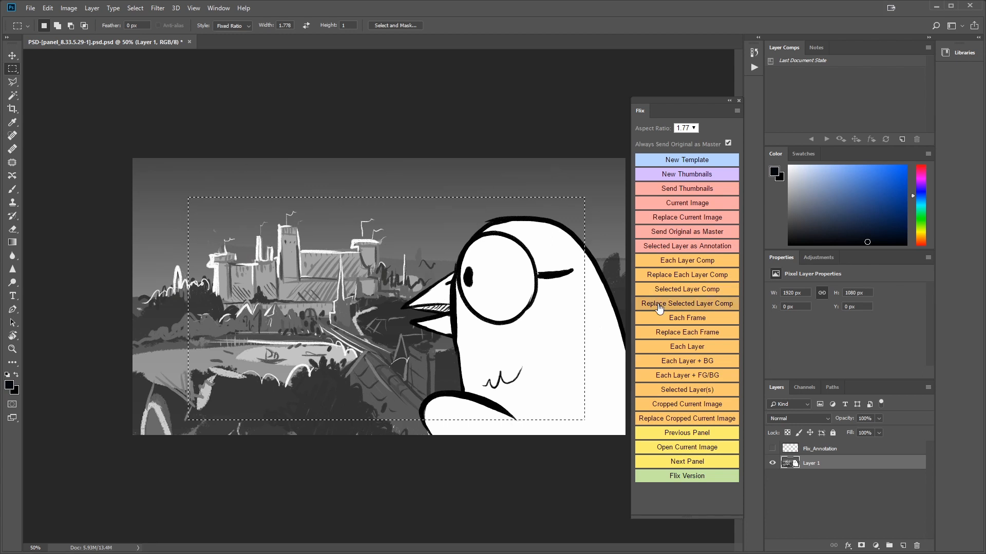
{"action": "left_click", "coordinate": [689, 418]}
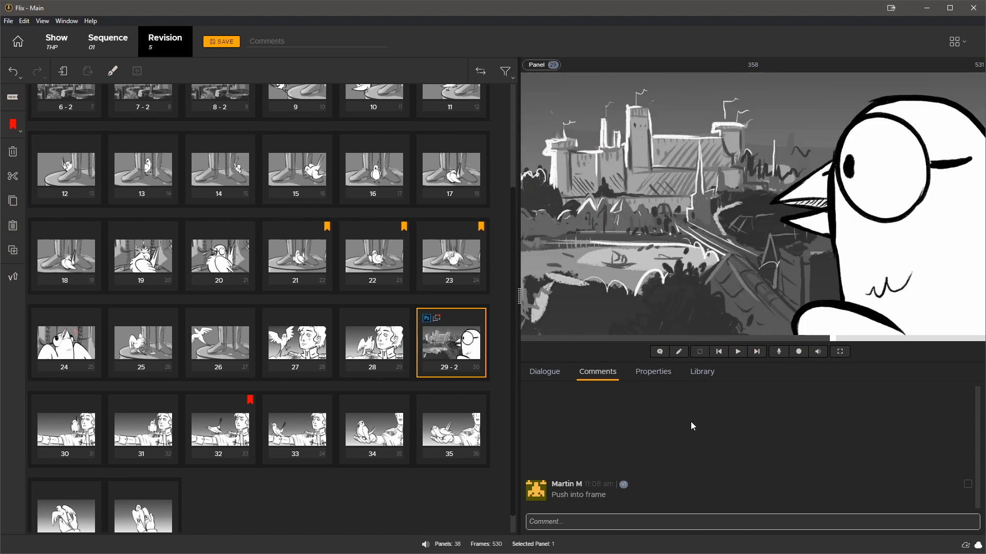
- Post the comment "Addressed" on panel 29 and enter the revision comment "Feedback addressed, awaiting approval"
{"action": "type", "text": "Addressed"}
{"action": "key", "text": "Return"}
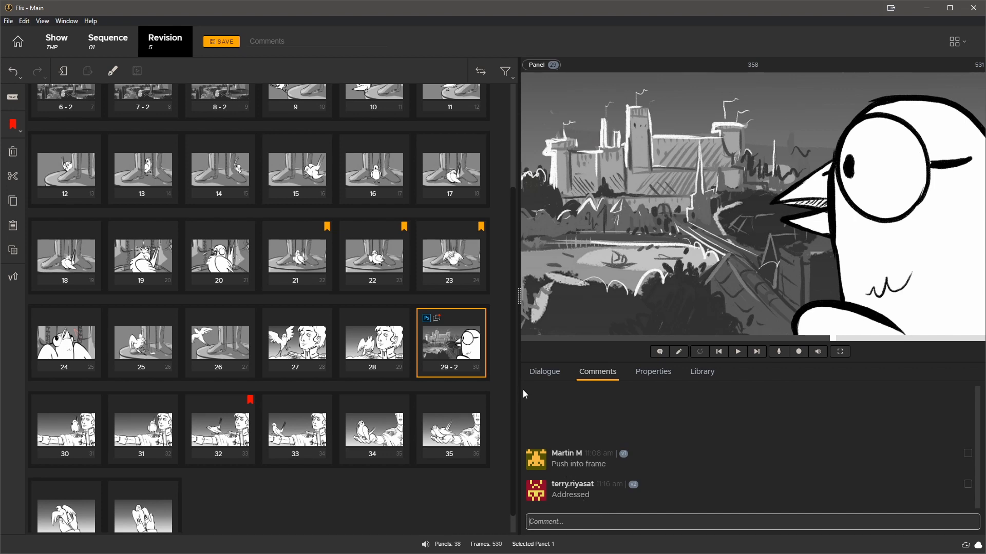
{"action": "left_click_drag", "start_coordinate": [513, 390], "coordinate": [521, 239]}
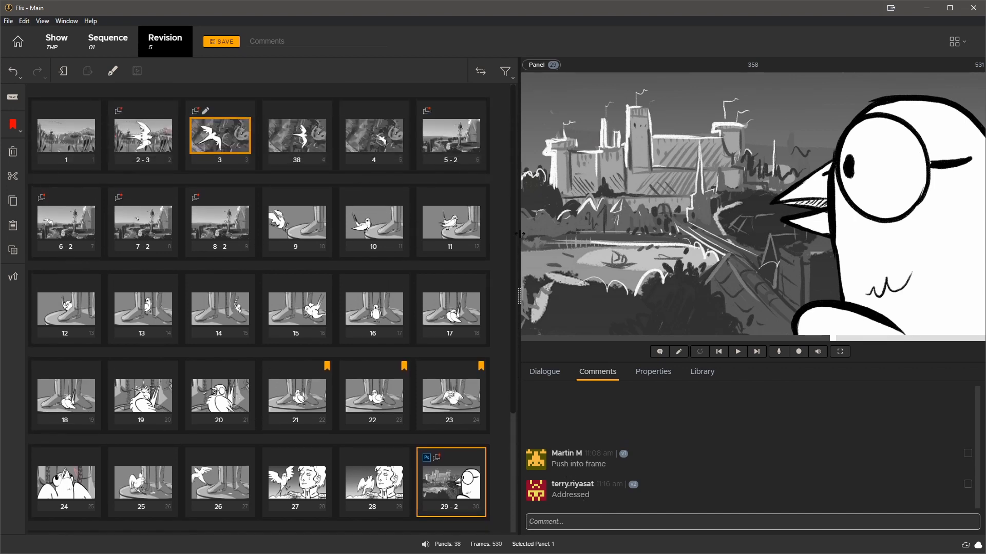
{"action": "left_click", "coordinate": [307, 47]}
{"action": "type", "text": "Feedback addressed, awaiting approval"}
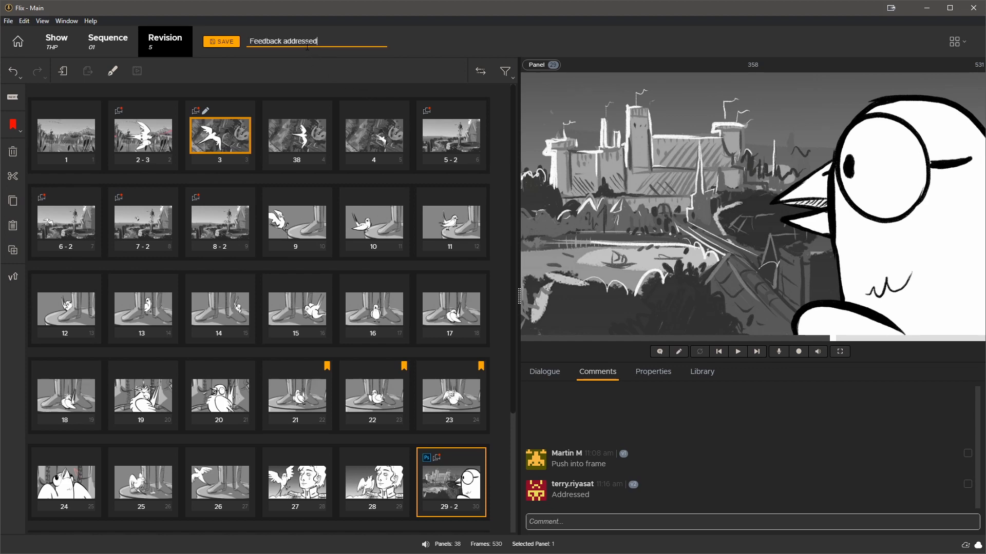